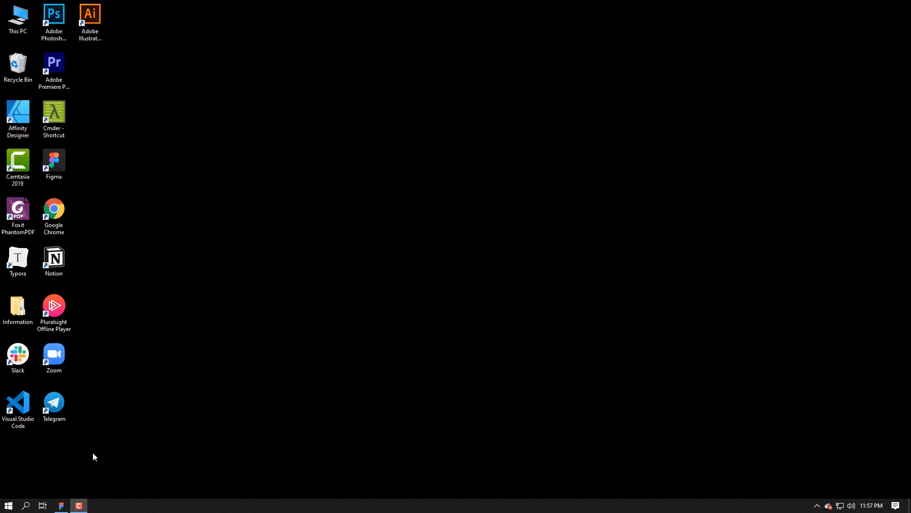
- Switch to Figma and create a new blank design file
{"action": "left_click", "coordinate": [62, 506]}
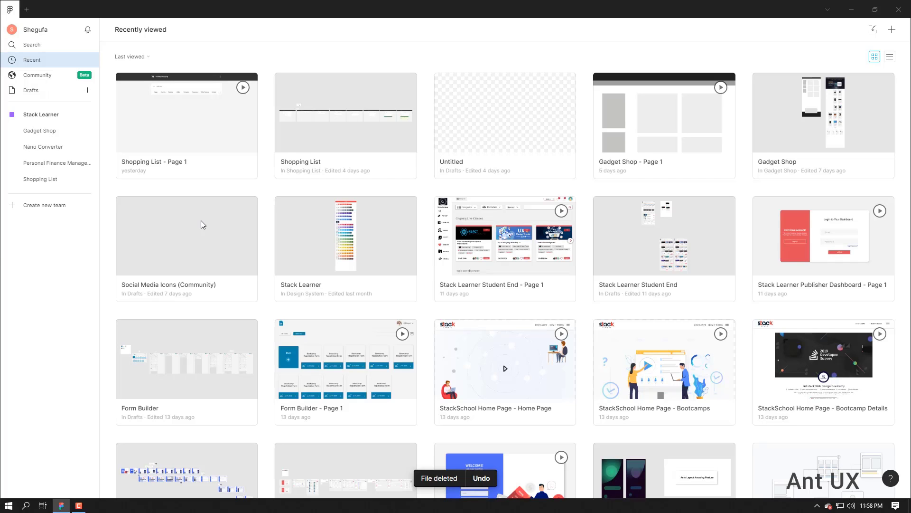
{"action": "left_click", "coordinate": [27, 10]}
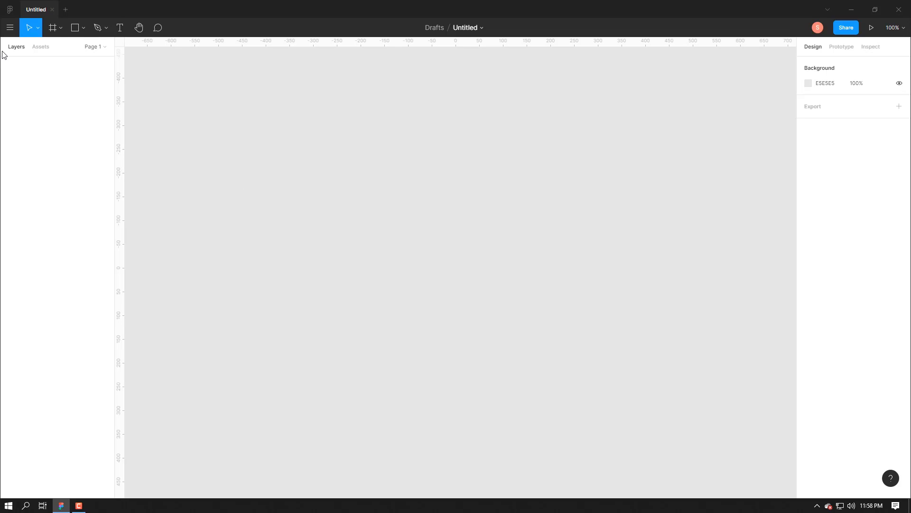
{"action": "left_click", "coordinate": [62, 29]}
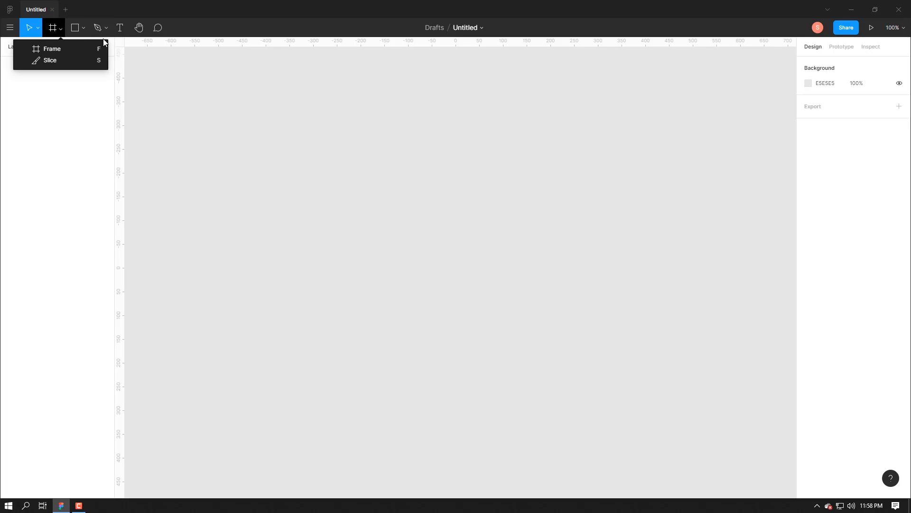
{"action": "left_click", "coordinate": [85, 31]}
{"action": "left_click", "coordinate": [85, 32]}
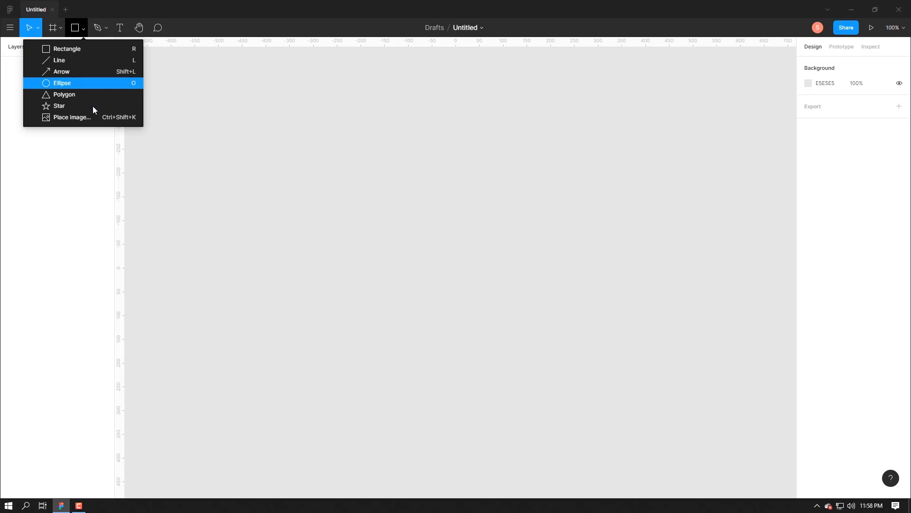
{"action": "left_click", "coordinate": [172, 99]}
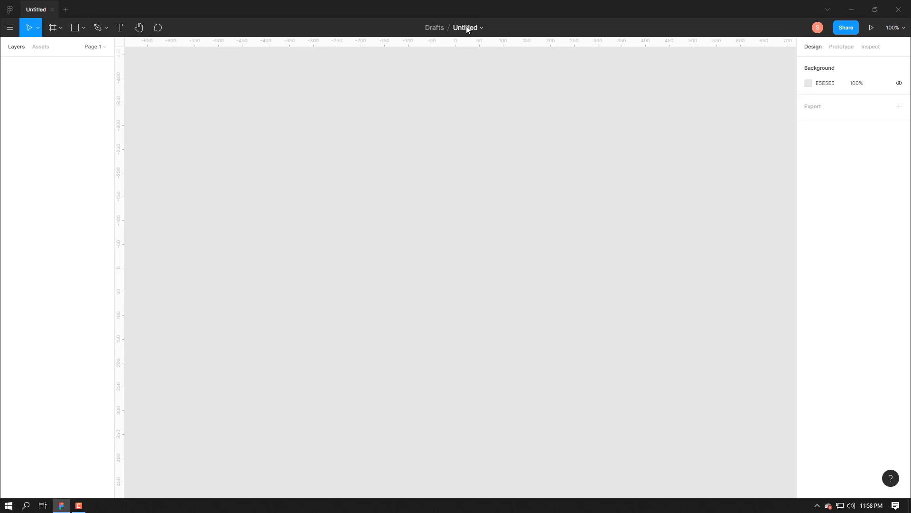
- Rename the untitled design file as Nano-camp1
{"action": "left_click", "coordinate": [466, 29]}
{"action": "key", "text": "BackSpace"}
{"action": "type", "text": "Nano-camp1"}
{"action": "key", "text": "Return"}
{"action": "left_click", "coordinate": [52, 27]}
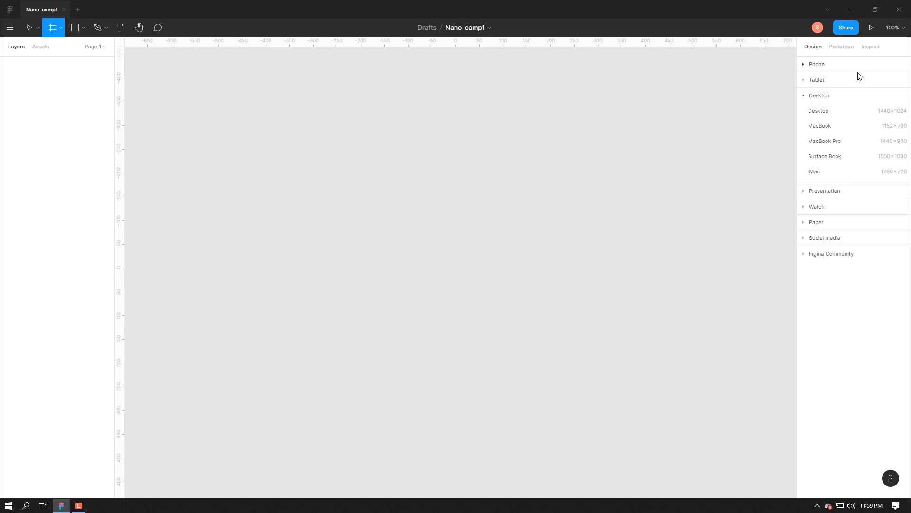
{"action": "left_click_drag", "start_coordinate": [232, 116], "coordinate": [498, 354]}
{"action": "key", "text": "Delete"}
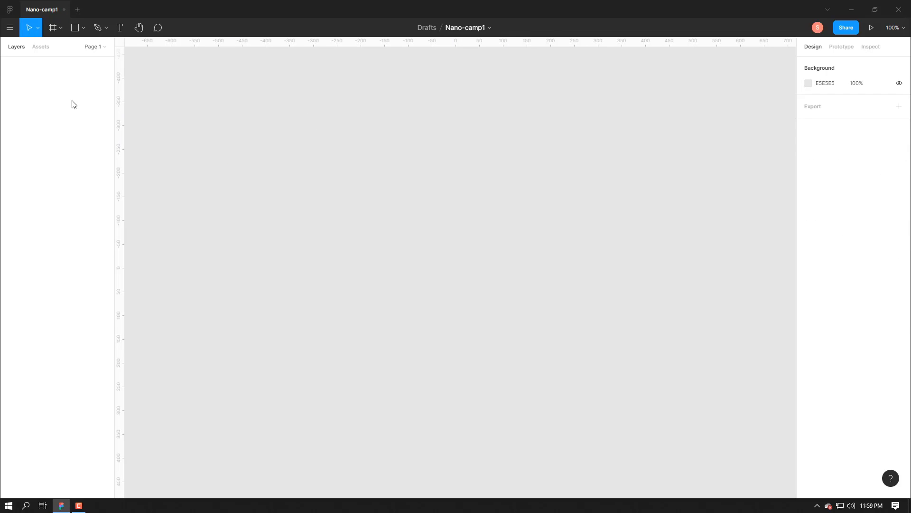
- Add a frame from the 1440 × 1024 Desktop preset and move it to about X -823, Y -490
{"action": "left_click", "coordinate": [54, 27]}
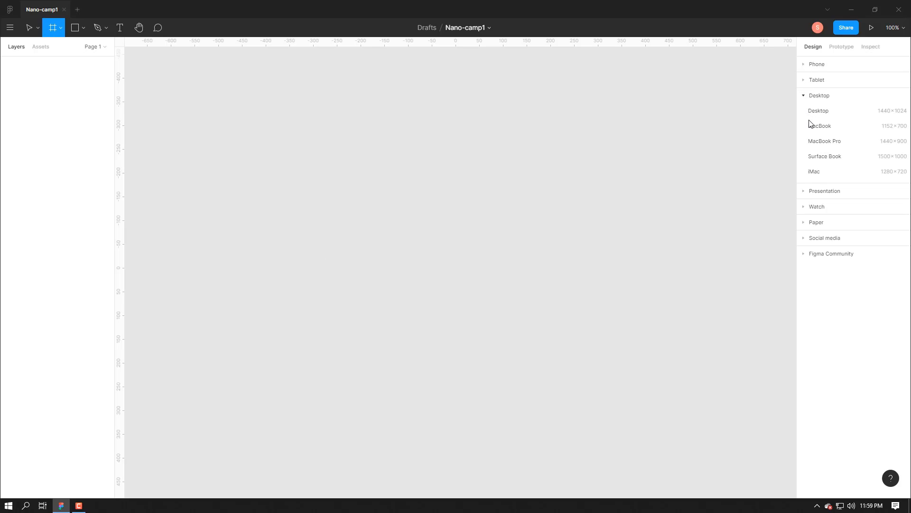
{"action": "left_click", "coordinate": [805, 68]}
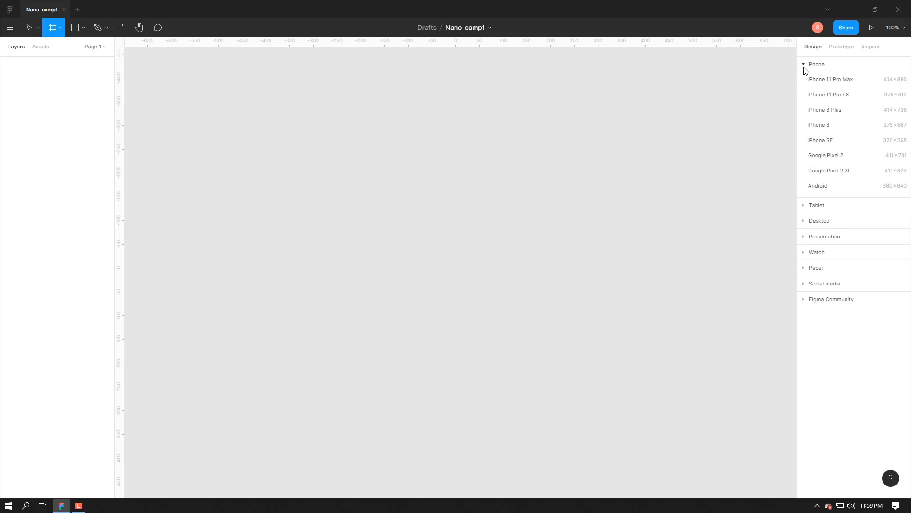
{"action": "left_click", "coordinate": [805, 206]}
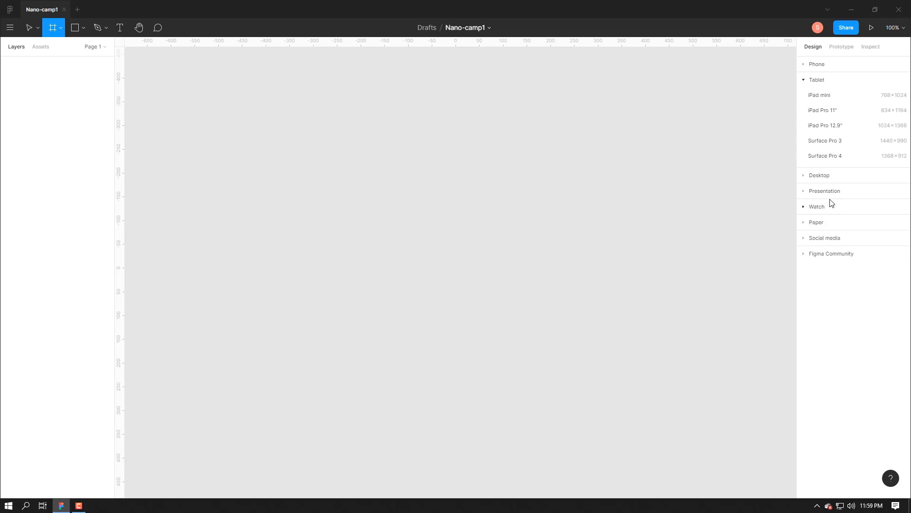
{"action": "left_click", "coordinate": [804, 176]}
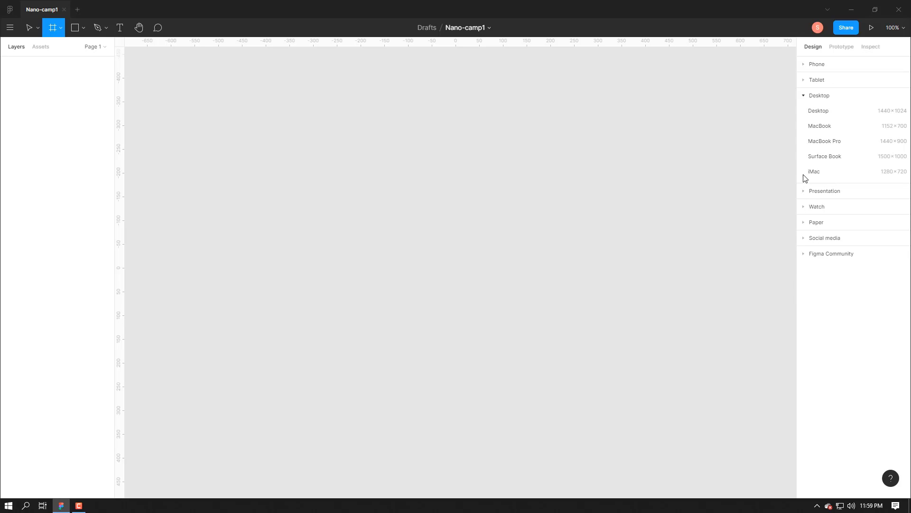
{"action": "left_click", "coordinate": [806, 208]}
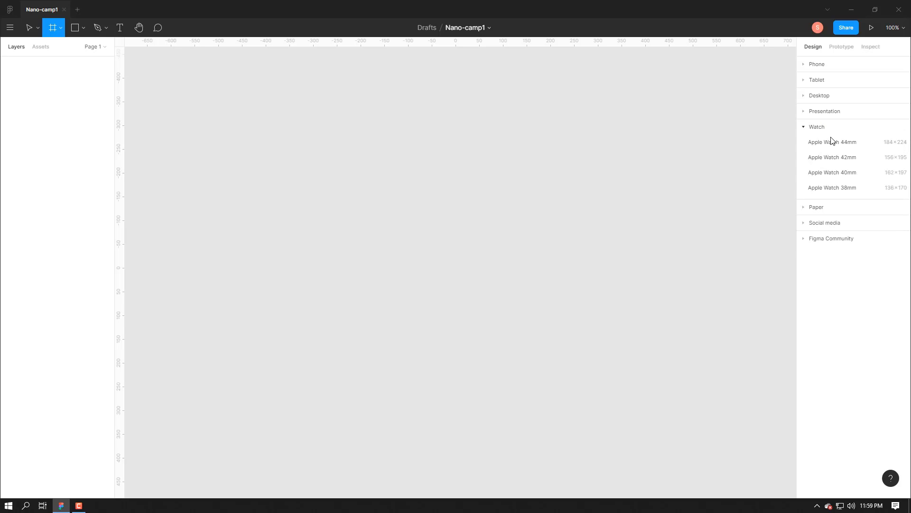
{"action": "left_click", "coordinate": [805, 128]}
{"action": "left_click", "coordinate": [803, 96]}
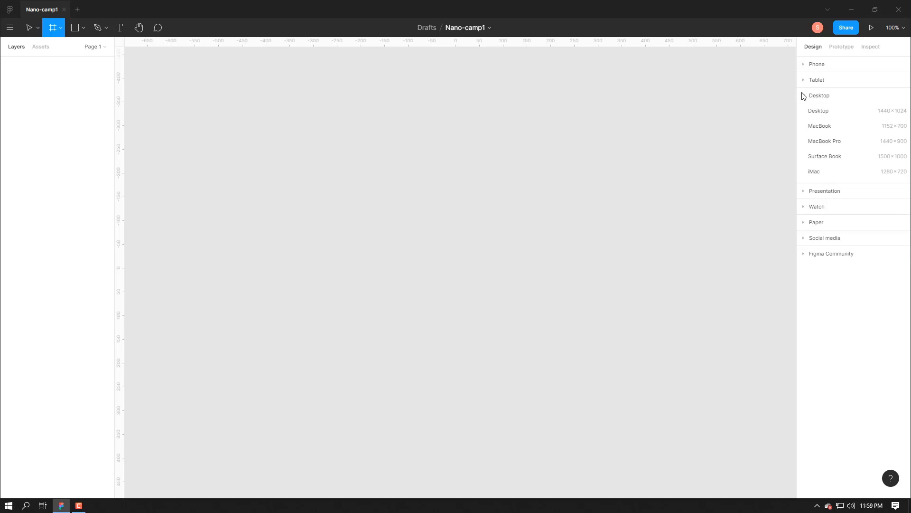
{"action": "left_click", "coordinate": [818, 111]}
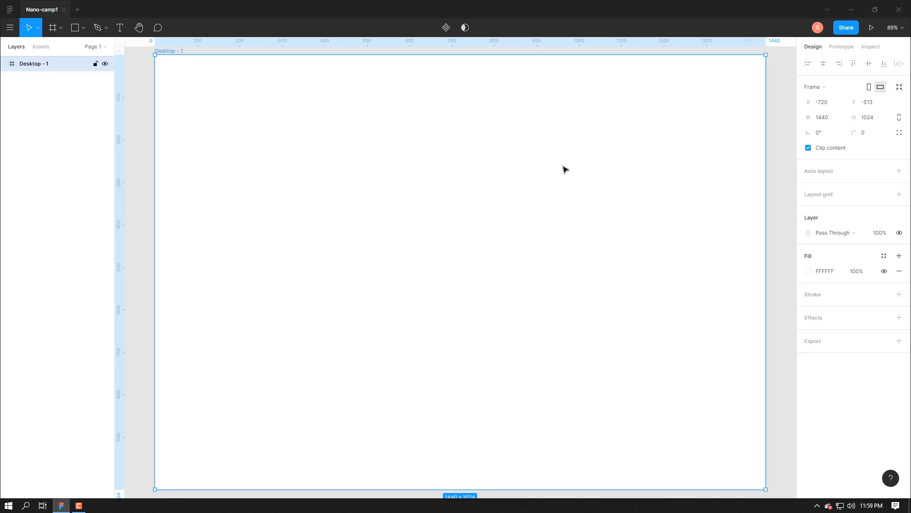
{"action": "scroll", "coordinate": [565, 169], "scroll_direction": "down", "scroll_amount": 5}
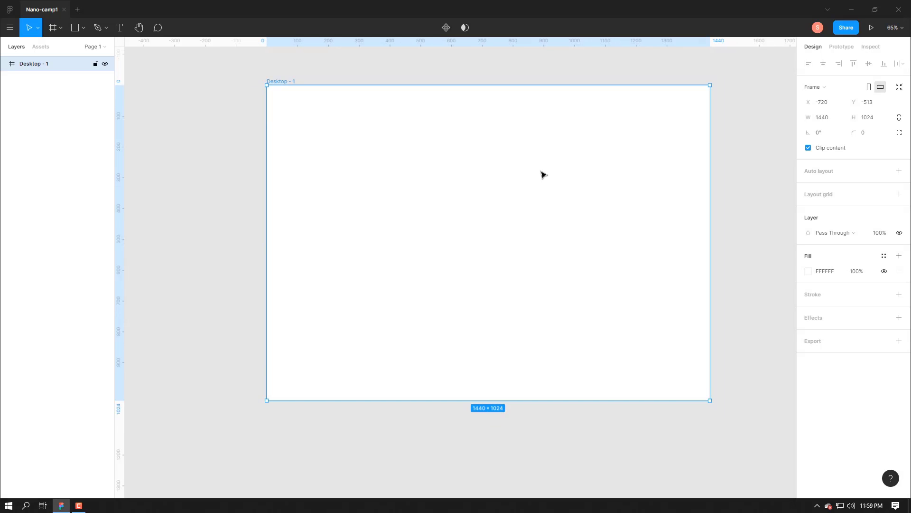
{"action": "left_click_drag", "start_coordinate": [543, 175], "coordinate": [505, 176]}
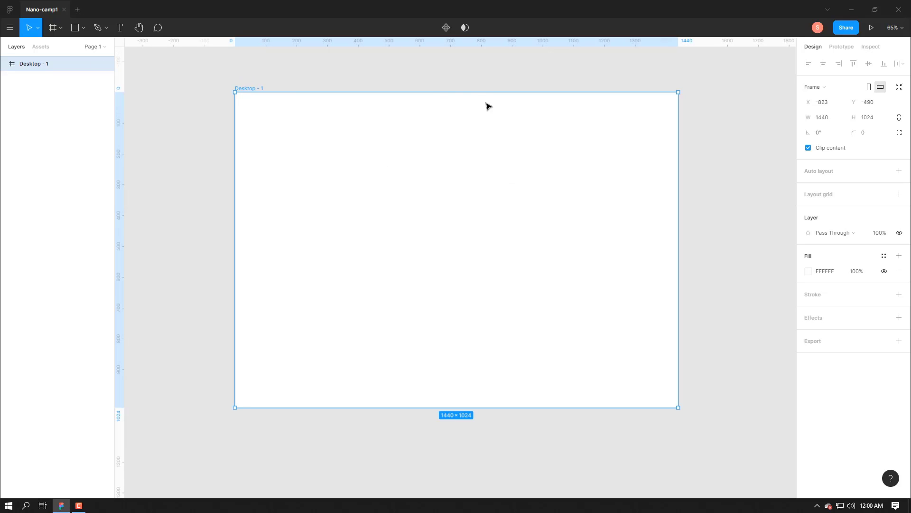
- Draw a rectangle of about 350 × 261 in the Desktop frame and copy it into a two-by-two arrangement
{"action": "left_click", "coordinate": [75, 28]}
{"action": "mouse_move", "coordinate": [311, 150]}
{"action": "left_mouse_down"}
{"action": "mouse_move", "coordinate": [419, 232]}
{"action": "mouse_move", "coordinate": [497, 206]}
{"action": "mouse_move", "coordinate": [488, 198]}
{"action": "mouse_move", "coordinate": [389, 288]}
{"action": "mouse_move", "coordinate": [333, 293]}
{"action": "mouse_move", "coordinate": [504, 299]}
{"action": "mouse_move", "coordinate": [485, 299]}
{"action": "left_mouse_up"}
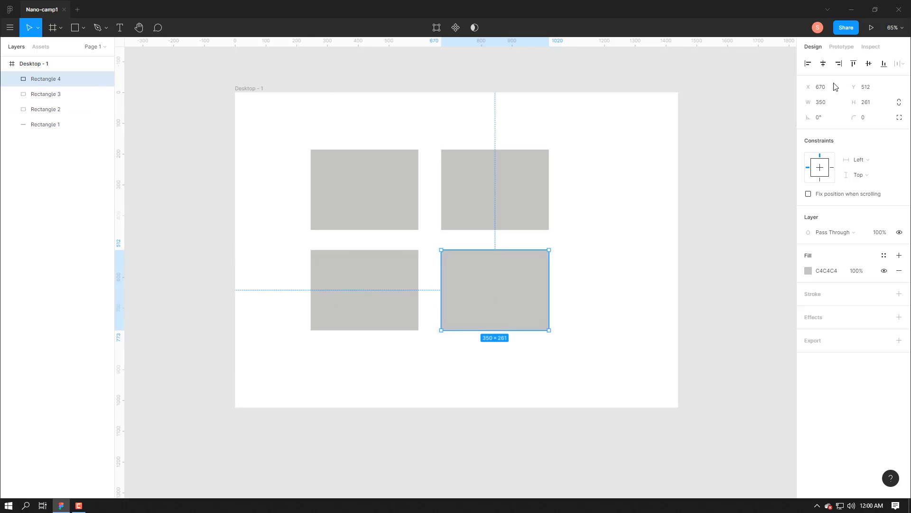
- Preview the Desktop frame as a prototype and compare the presentation with the design canvas
{"action": "left_click", "coordinate": [872, 28]}
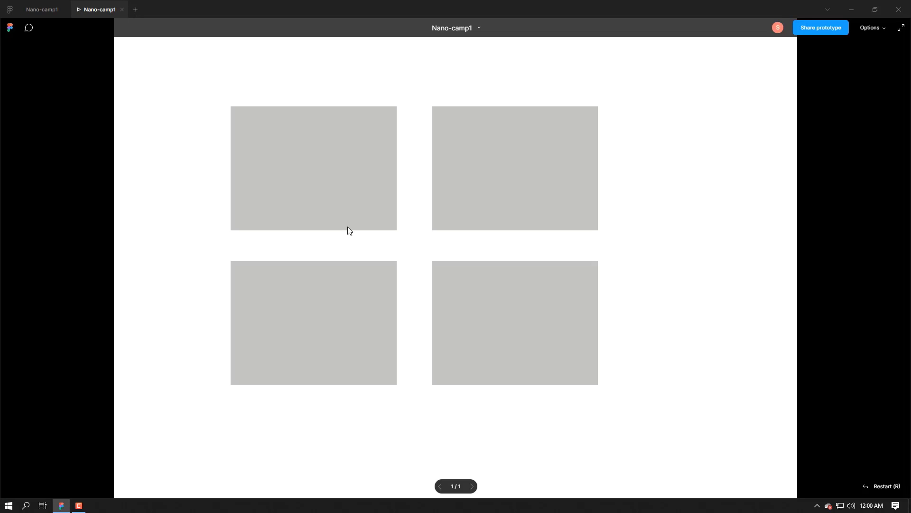
{"action": "left_click", "coordinate": [40, 9]}
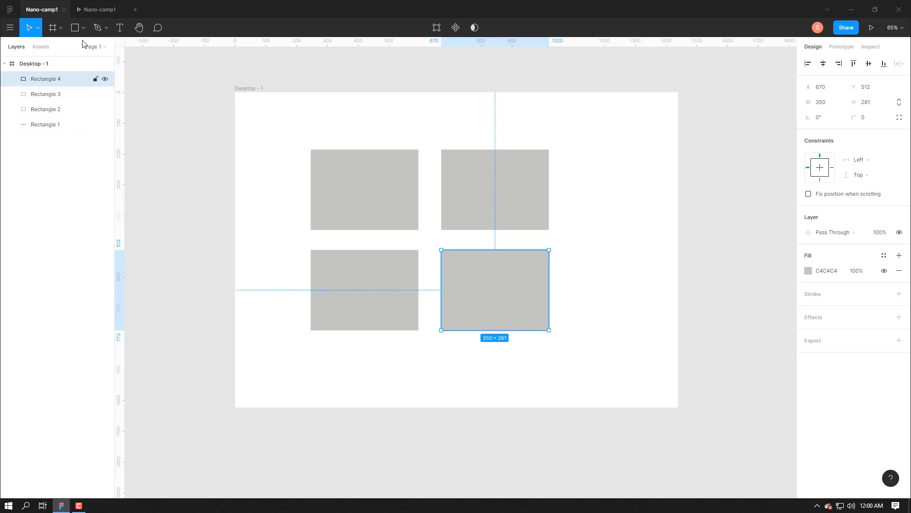
{"action": "left_click", "coordinate": [94, 10]}
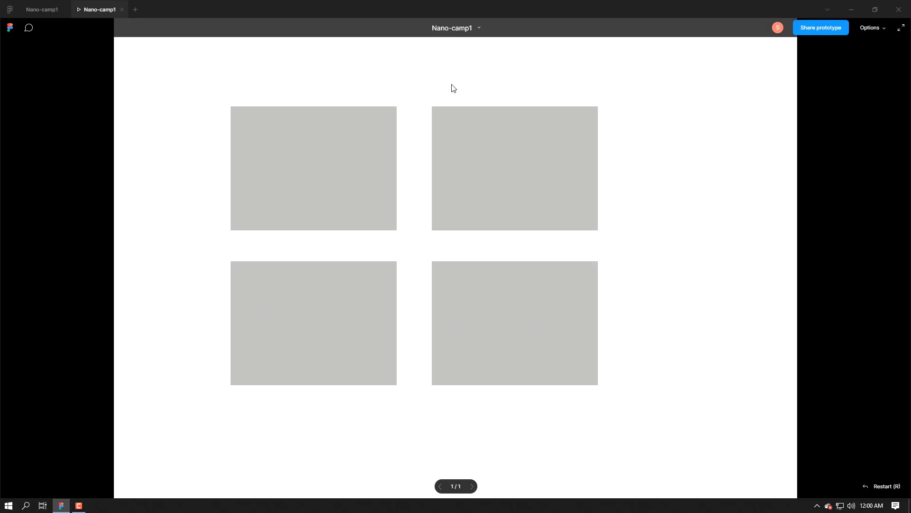
{"action": "left_click", "coordinate": [47, 10]}
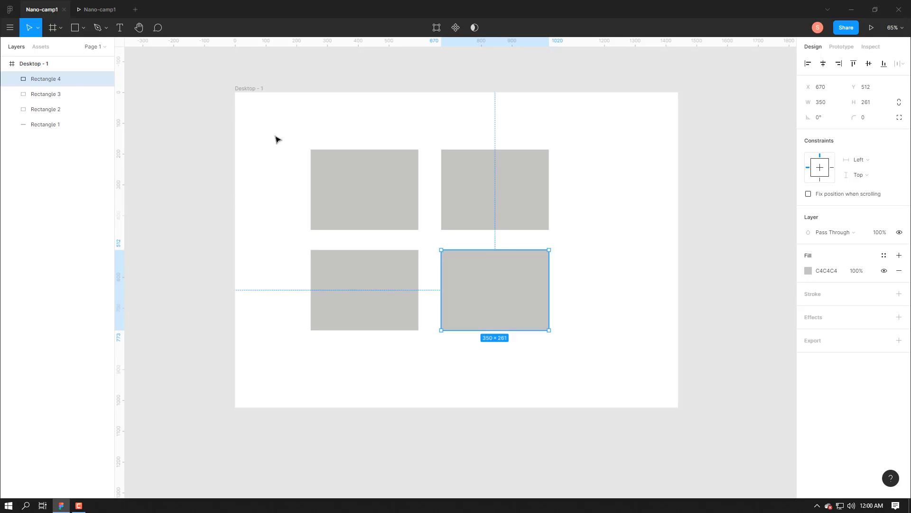
{"action": "left_click", "coordinate": [49, 68]}
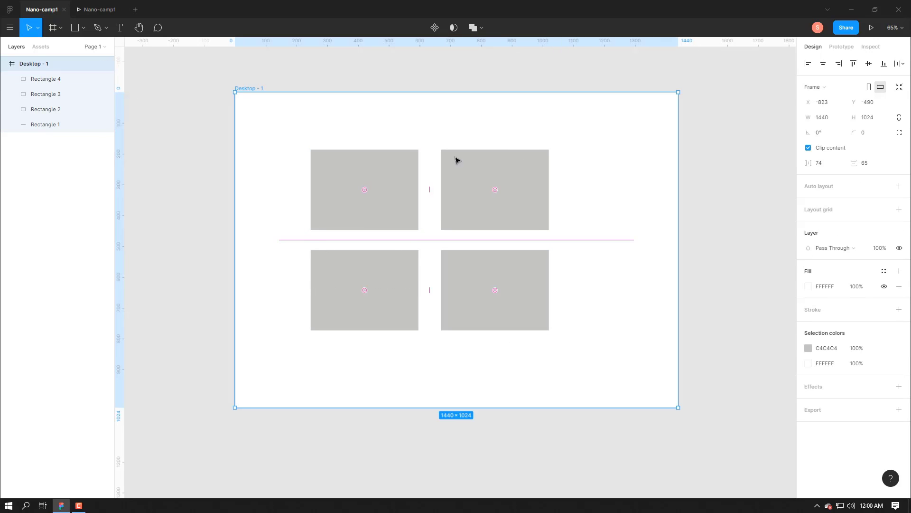
{"action": "left_click", "coordinate": [106, 11]}
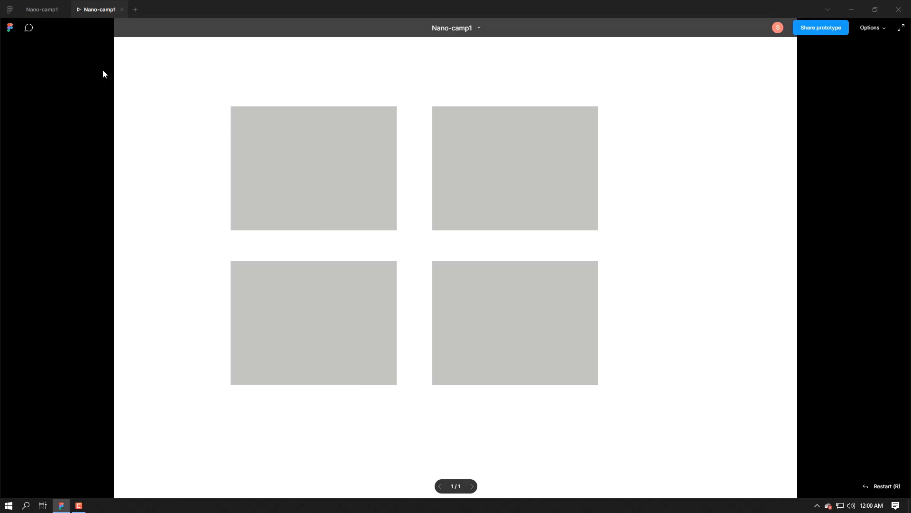
- Return to the design canvas and delete all four grey rectangles from the Desktop frame
{"action": "left_click", "coordinate": [42, 10]}
{"action": "left_click_drag", "start_coordinate": [277, 122], "coordinate": [600, 331]}
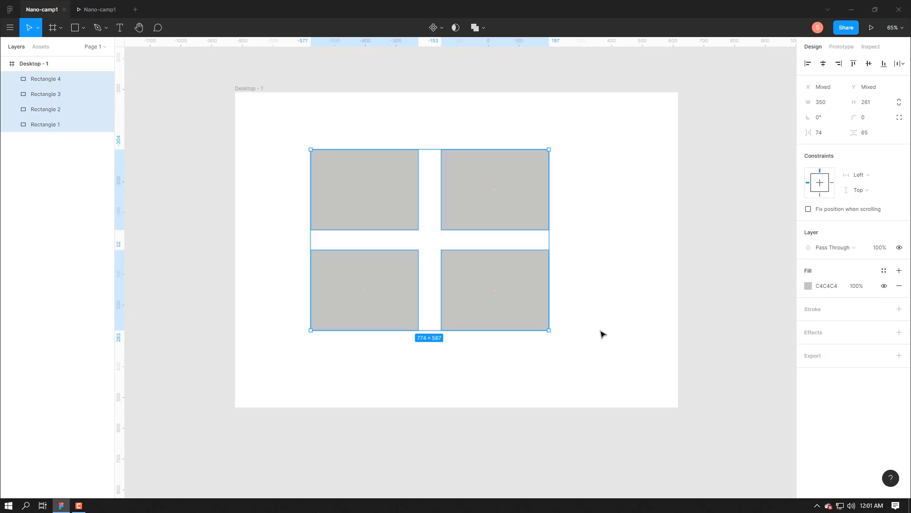
{"action": "key", "text": "Delete"}
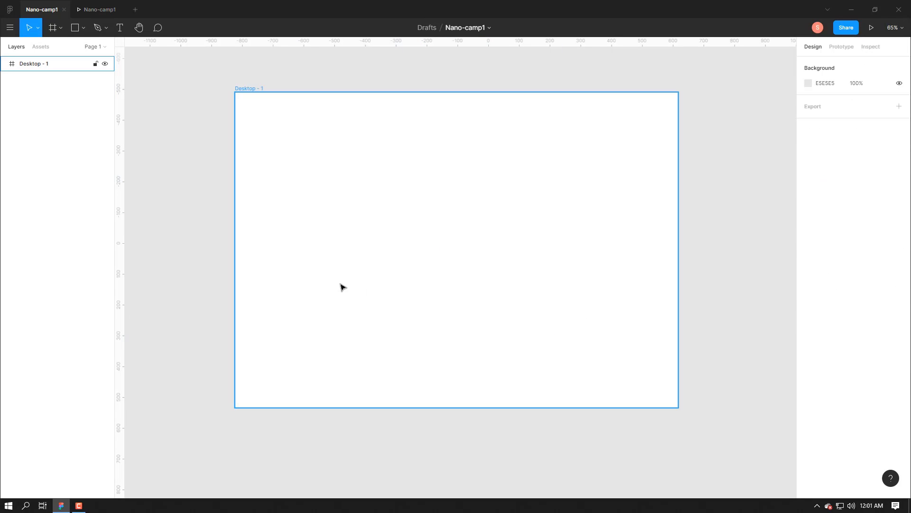
- Add a layout grid to the Desktop frame and set it to Rows with a count of 7
{"action": "left_click", "coordinate": [349, 268]}
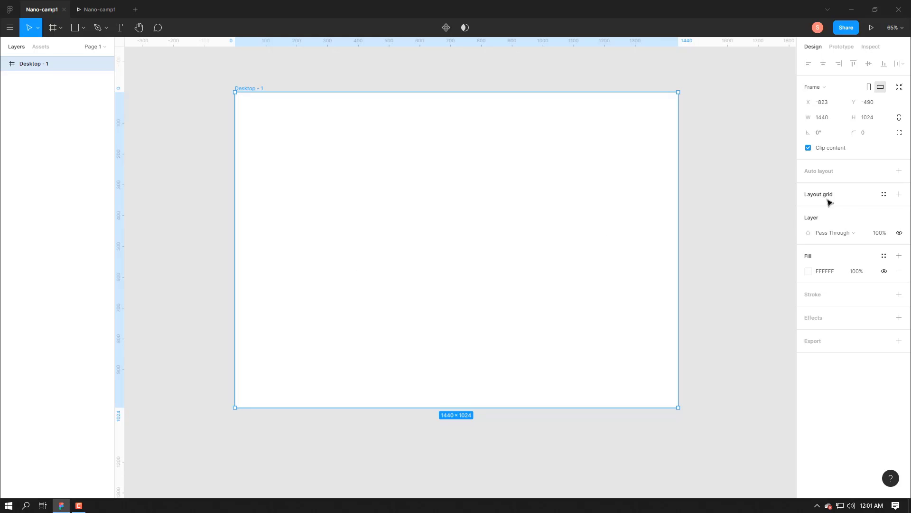
{"action": "left_click", "coordinate": [899, 194]}
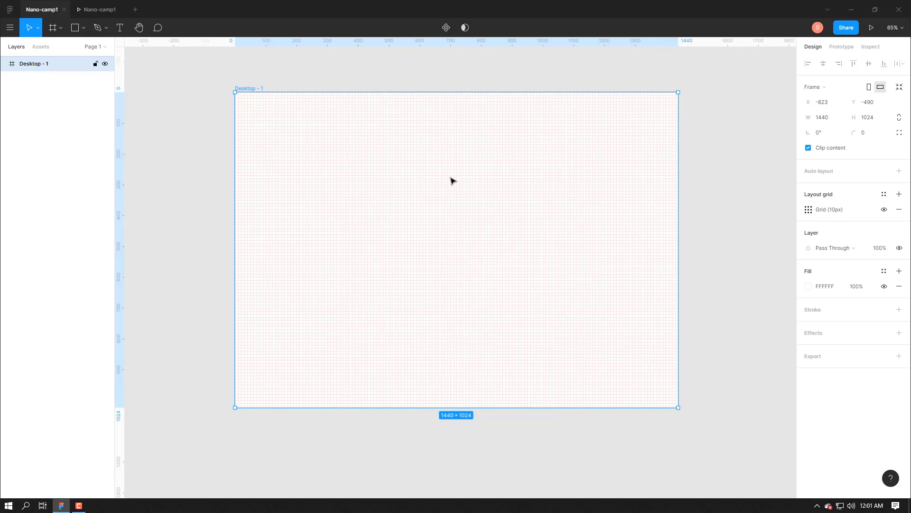
{"action": "left_click", "coordinate": [809, 214]}
{"action": "left_click", "coordinate": [718, 211]}
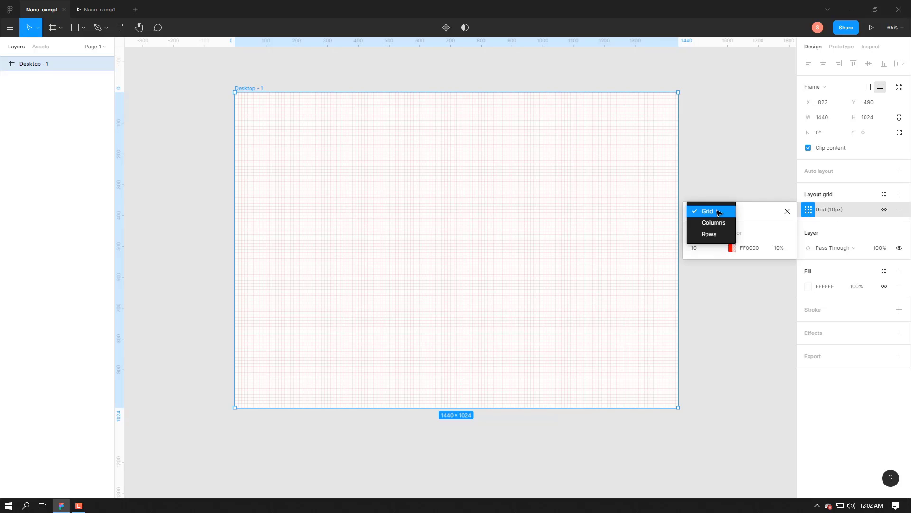
{"action": "left_click", "coordinate": [719, 221]}
{"action": "left_click", "coordinate": [728, 215]}
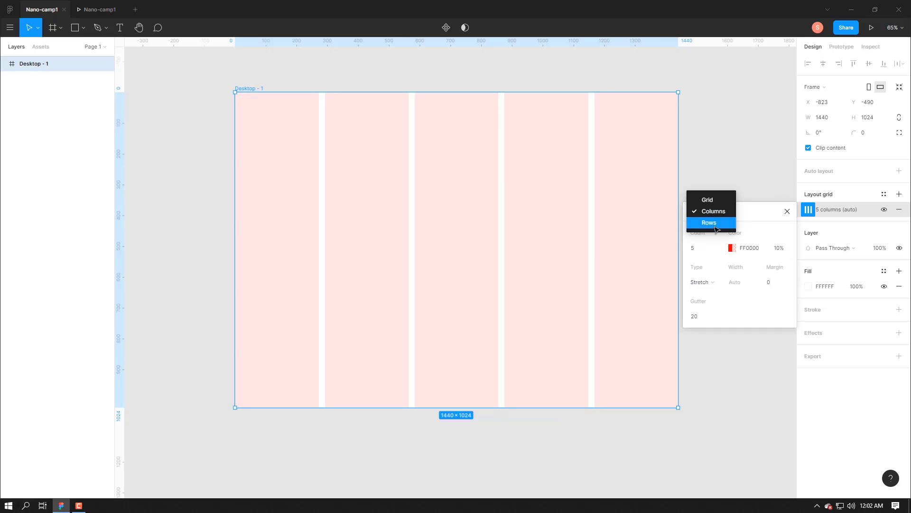
{"action": "left_click", "coordinate": [712, 222]}
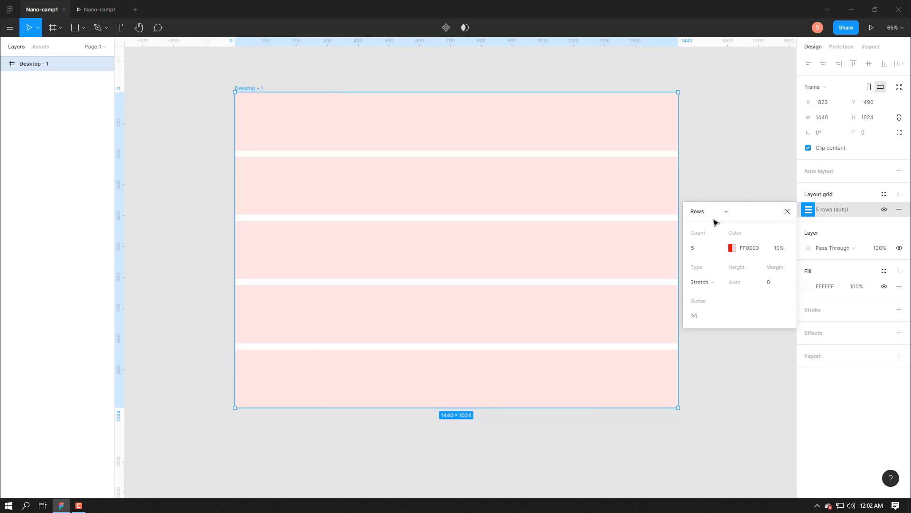
{"action": "left_click", "coordinate": [707, 247]}
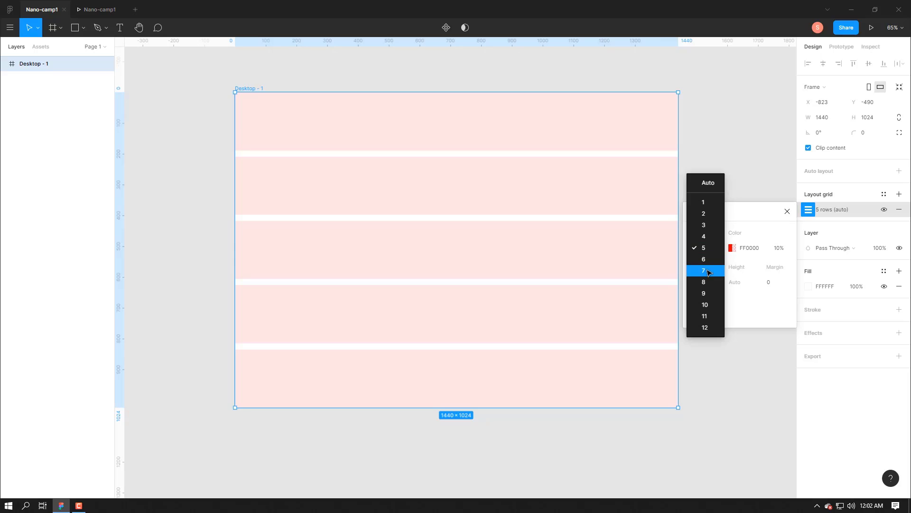
{"action": "left_click", "coordinate": [708, 271]}
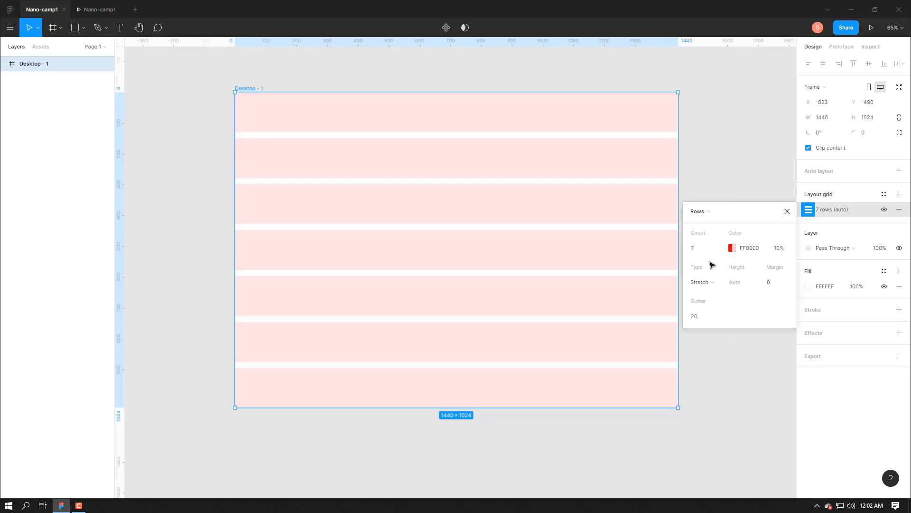
- Change the row grid's color to FF1111 and set its count to 10
{"action": "left_click", "coordinate": [732, 247]}
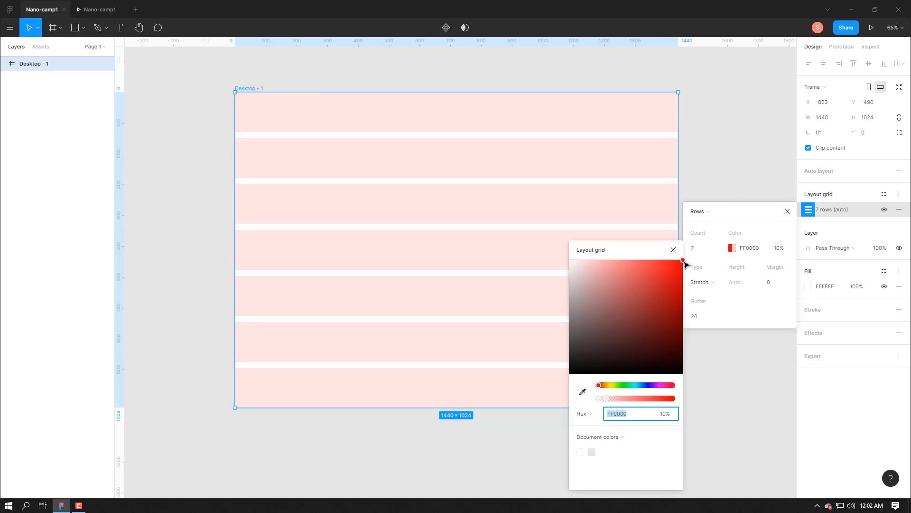
{"action": "mouse_move", "coordinate": [685, 262]}
{"action": "left_mouse_down"}
{"action": "mouse_move", "coordinate": [616, 309]}
{"action": "mouse_move", "coordinate": [677, 258]}
{"action": "left_mouse_up"}
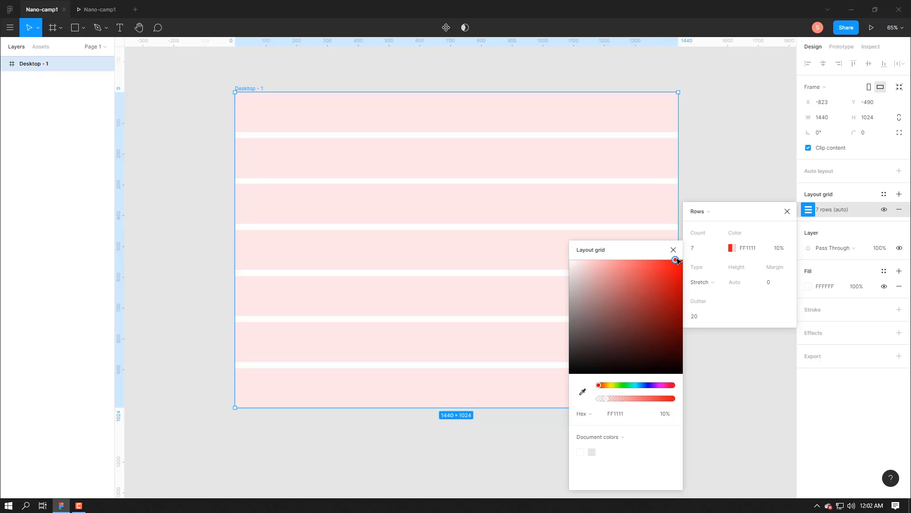
{"action": "left_click", "coordinate": [777, 252]}
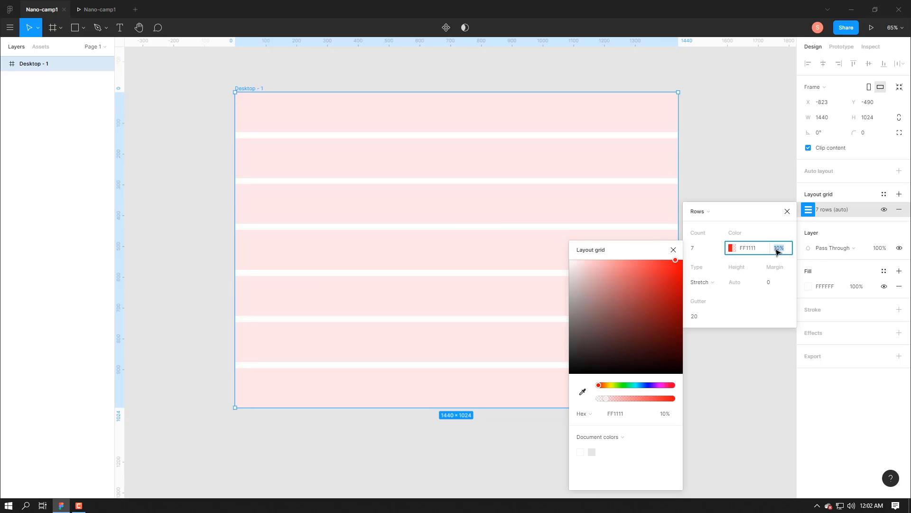
{"action": "left_click", "coordinate": [674, 251]}
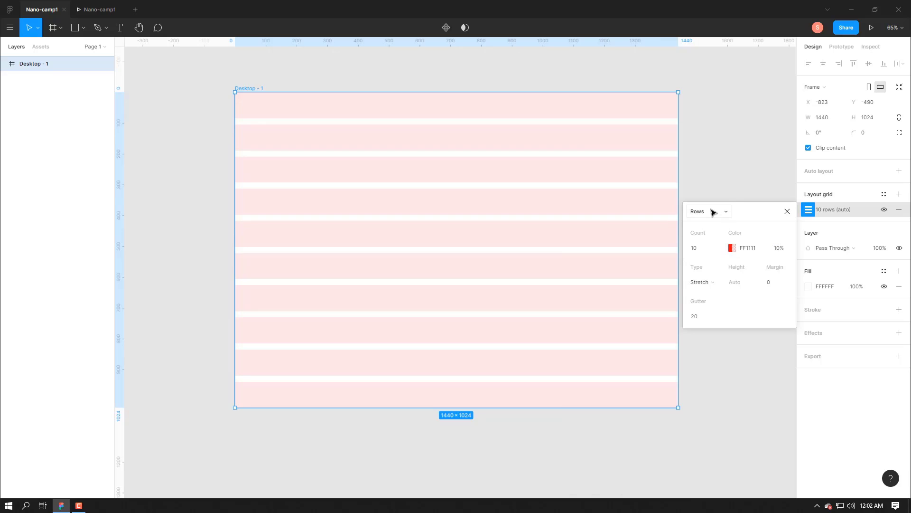
- Switch the Desktop frame's layout grid to Columns with a count of 12
{"action": "left_click", "coordinate": [713, 211]}
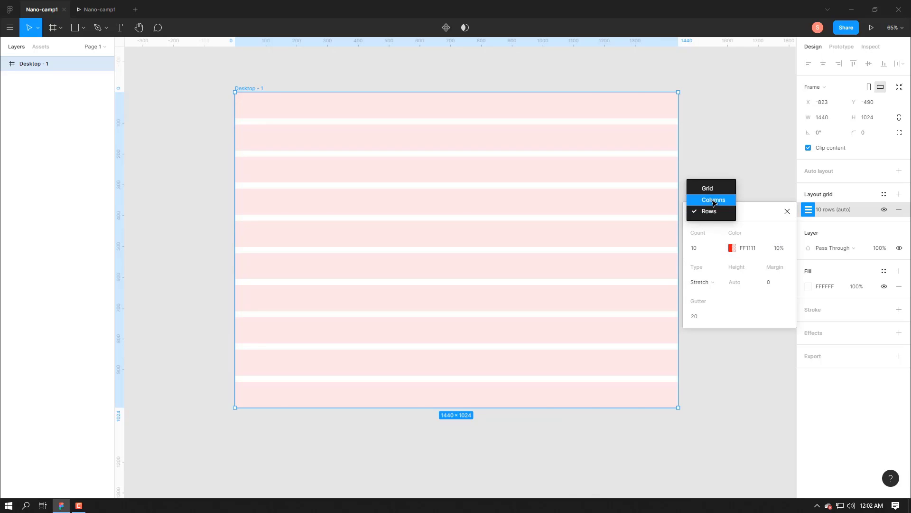
{"action": "left_click", "coordinate": [710, 197]}
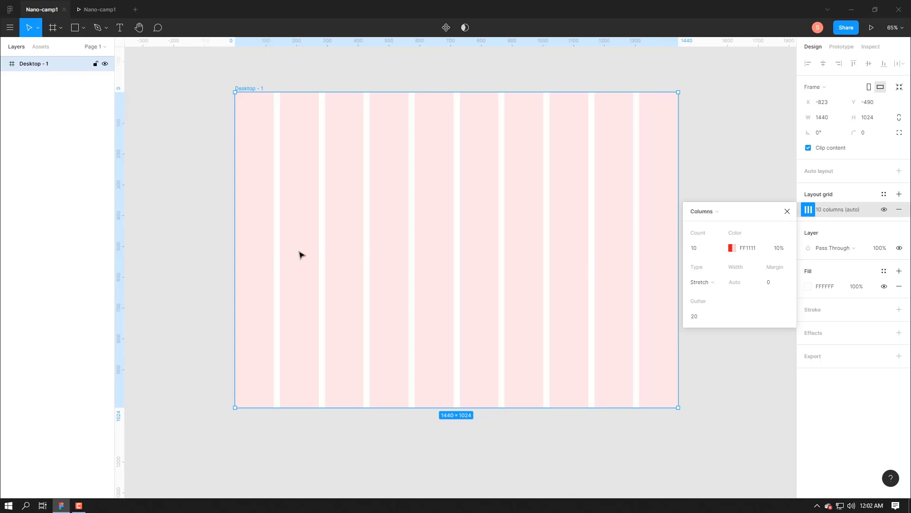
{"action": "left_click", "coordinate": [701, 248]}
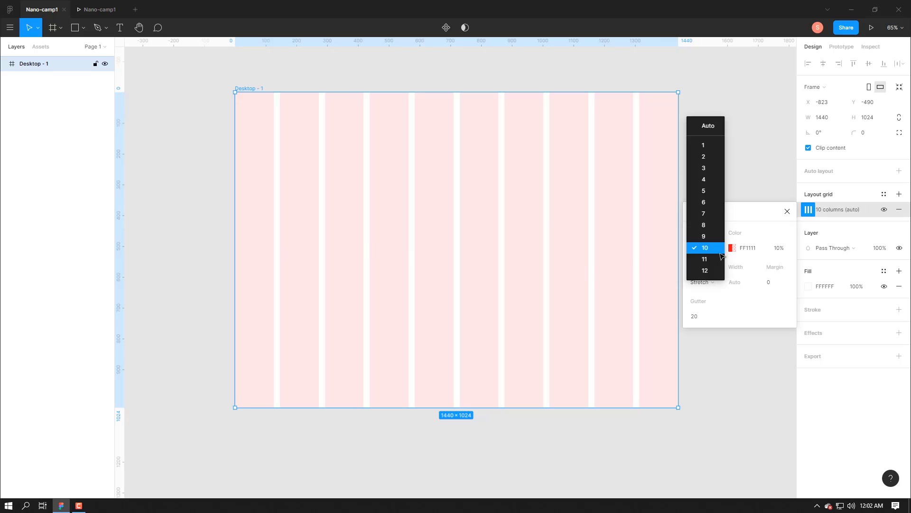
{"action": "left_click", "coordinate": [698, 266]}
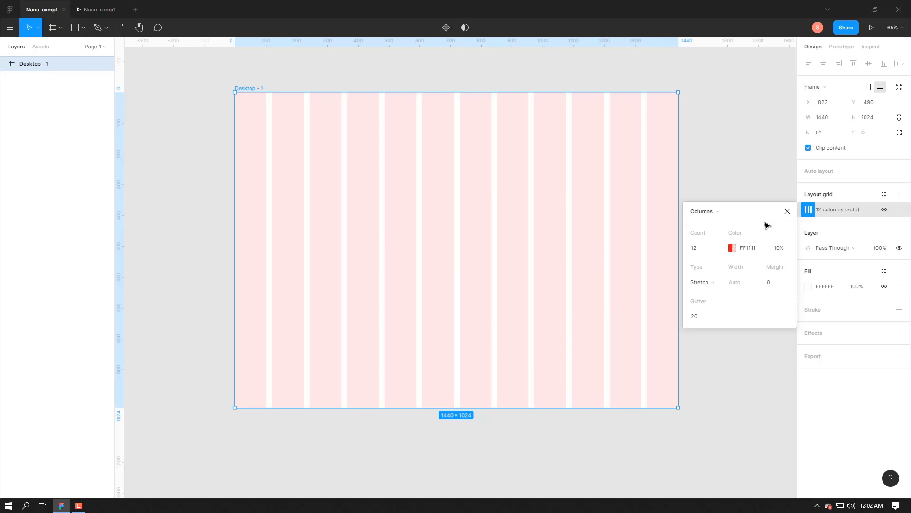
- Change the layout grid type to Grid with a size of 10 and color FC1212
{"action": "left_click", "coordinate": [712, 212]}
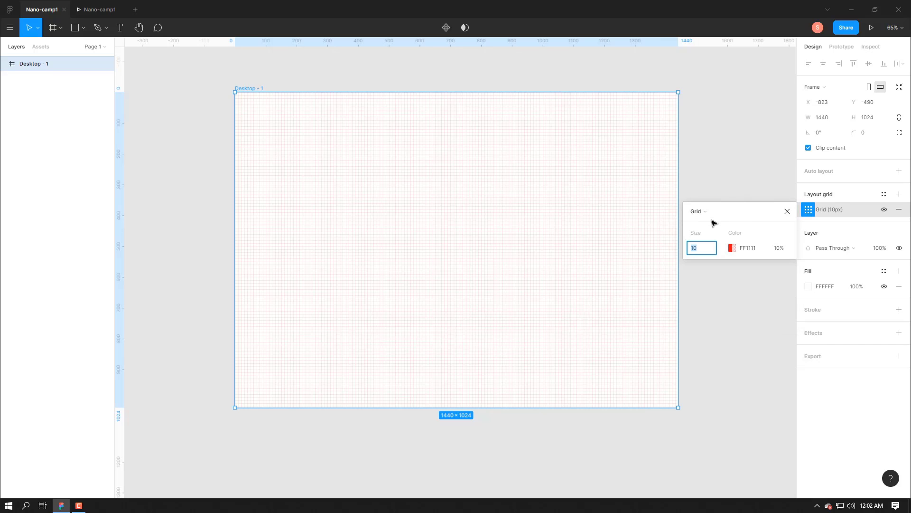
{"action": "left_click", "coordinate": [732, 248]}
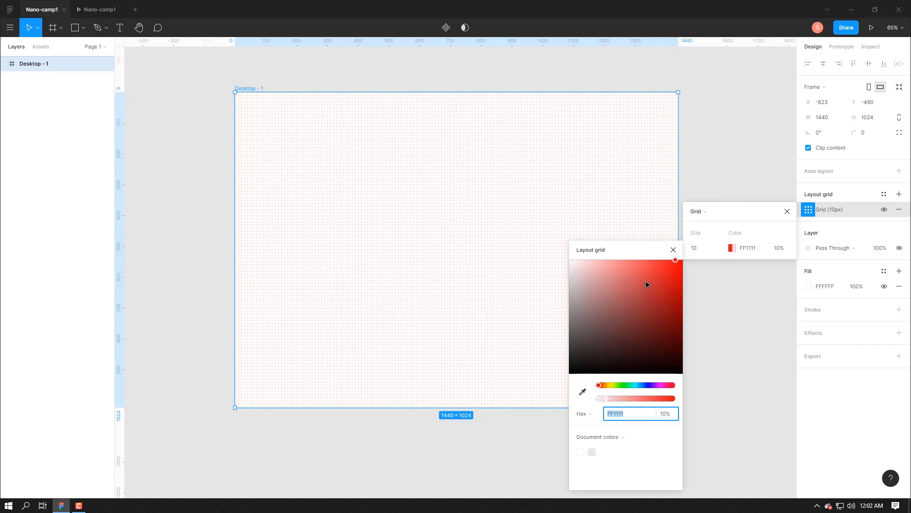
{"action": "mouse_move", "coordinate": [678, 277]}
{"action": "left_mouse_down"}
{"action": "mouse_move", "coordinate": [593, 329]}
{"action": "mouse_move", "coordinate": [616, 302]}
{"action": "mouse_move", "coordinate": [683, 269]}
{"action": "mouse_move", "coordinate": [669, 270]}
{"action": "mouse_move", "coordinate": [676, 263]}
{"action": "left_mouse_up"}
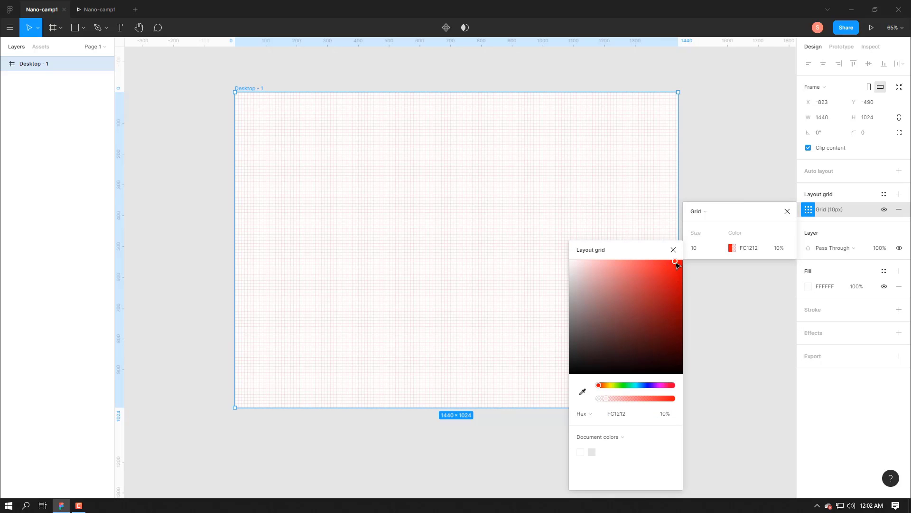
{"action": "left_click", "coordinate": [787, 211]}
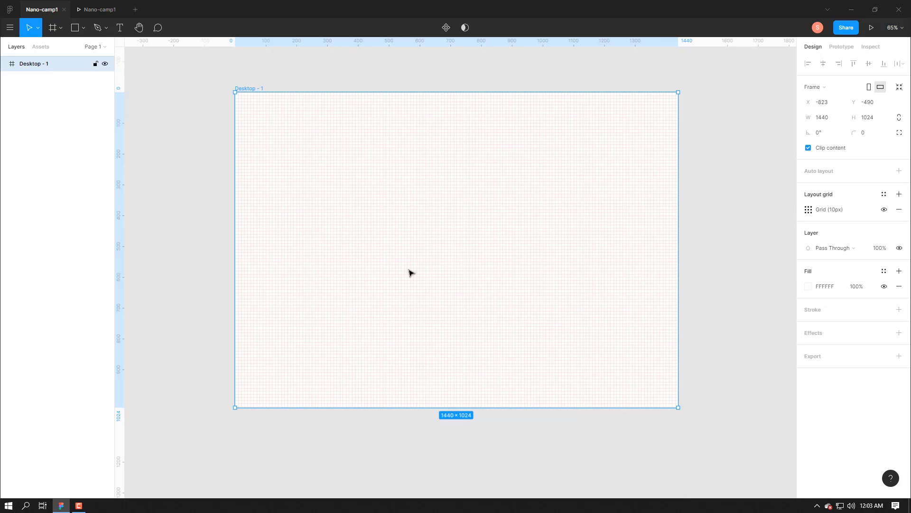
- Check how the Desktop frame appears in the prototype presentation and return to the design canvas
{"action": "left_click", "coordinate": [93, 9]}
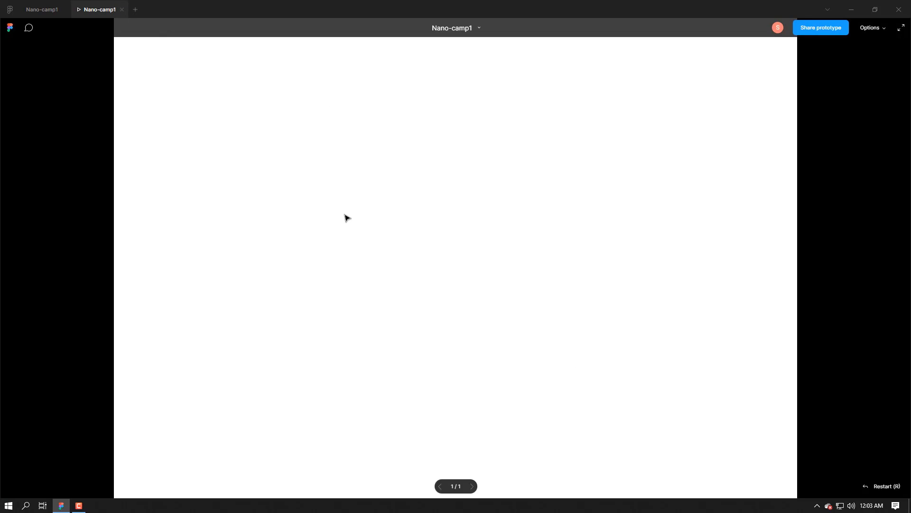
{"action": "left_click", "coordinate": [46, 11]}
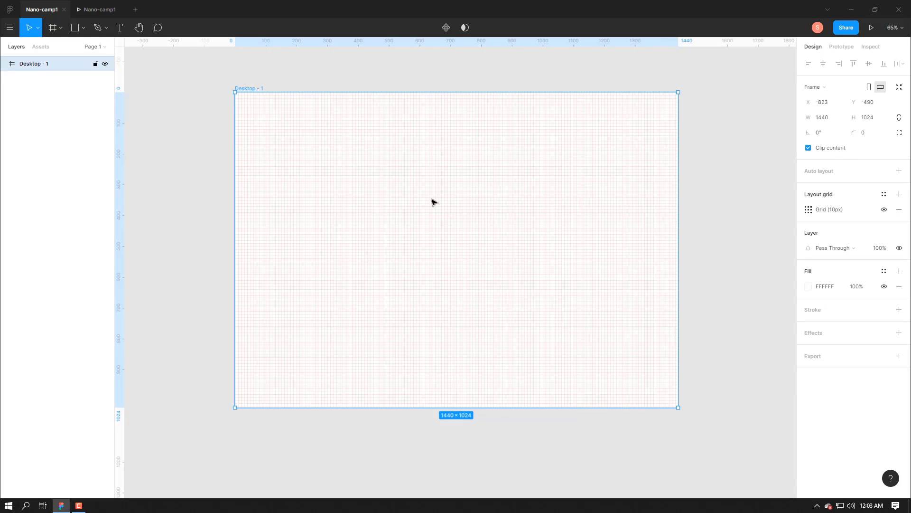
- Draw a rectangle of about 310 × 310 in the Desktop frame and move it to about X 150, Y 90
{"action": "key", "text": "r"}
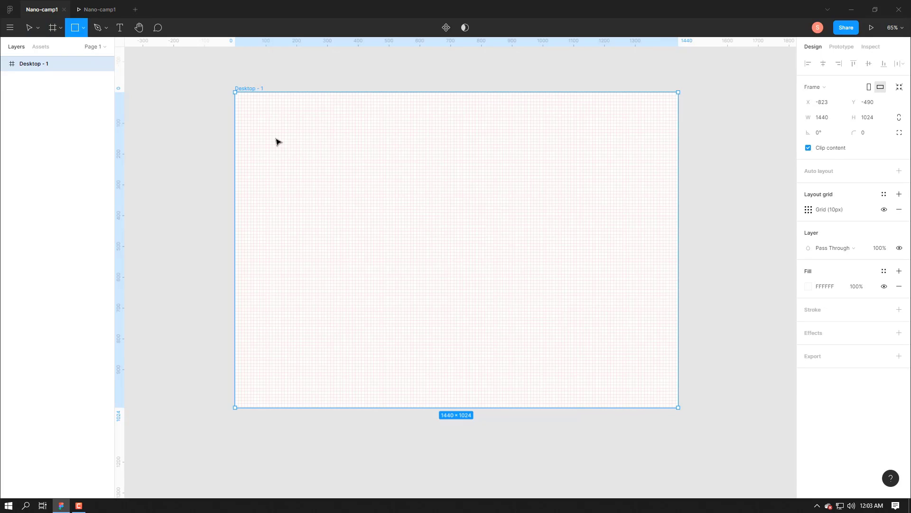
{"action": "left_click_drag", "start_coordinate": [275, 138], "coordinate": [374, 226]}
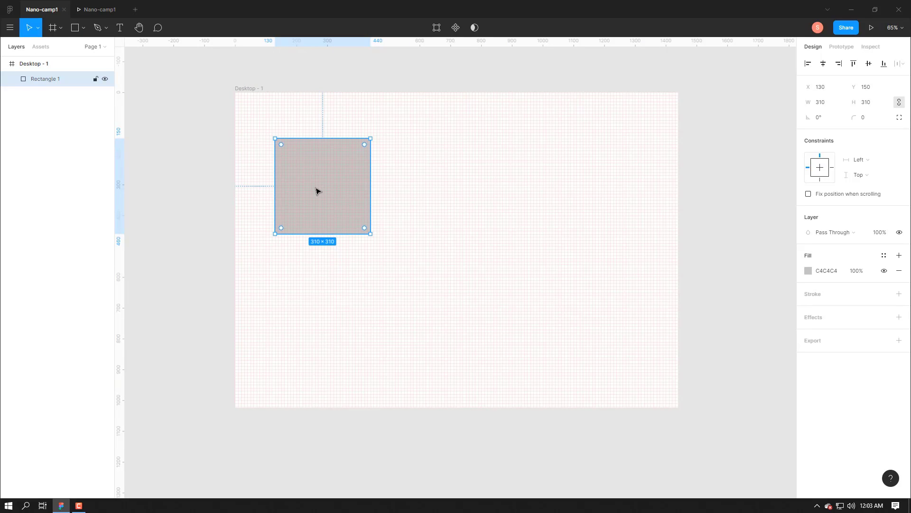
{"action": "left_click_drag", "start_coordinate": [317, 191], "coordinate": [360, 179]}
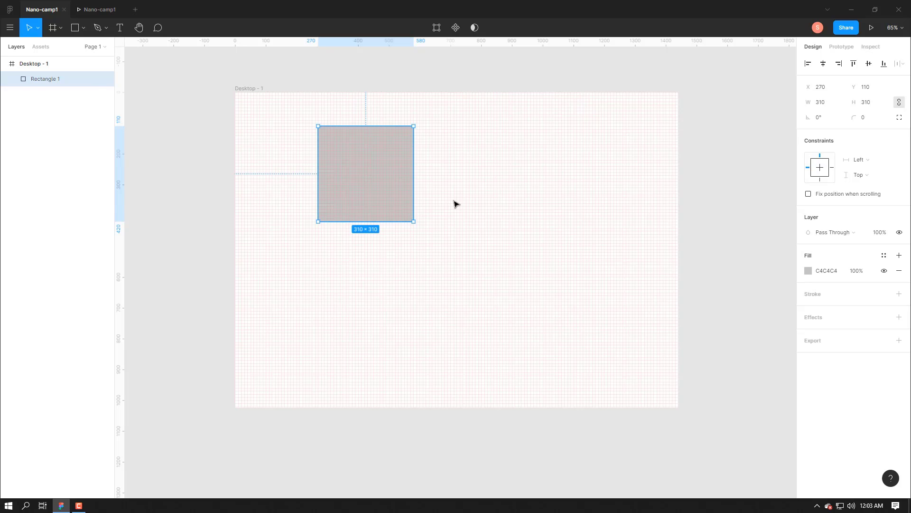
{"action": "scroll", "coordinate": [454, 204], "scroll_direction": "up", "scroll_amount": 4}
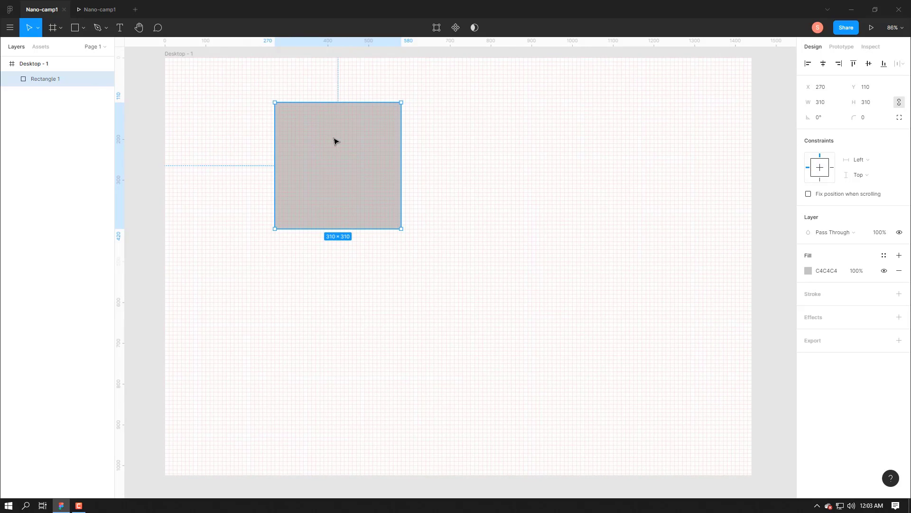
{"action": "left_click_drag", "start_coordinate": [334, 138], "coordinate": [286, 149]}
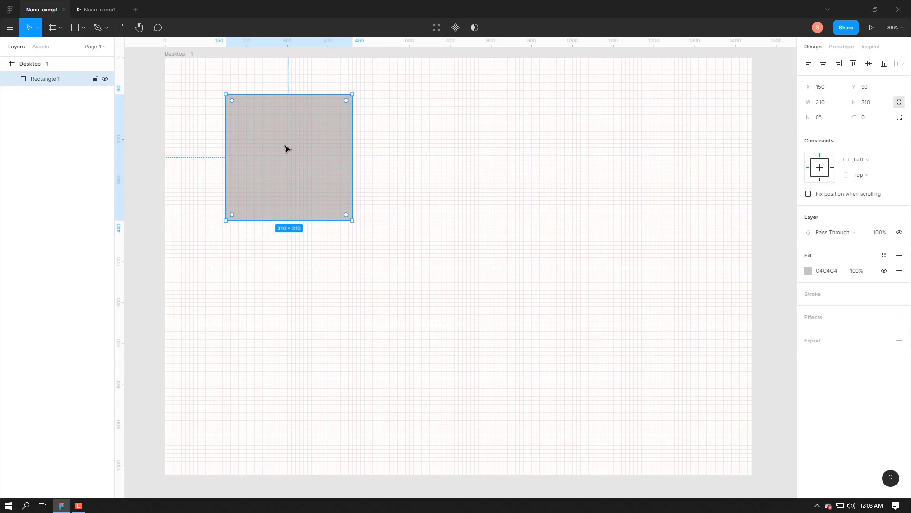
- Hide the Desktop frame's layout grid and move the rectangle to about X 98, Y 70
{"action": "left_click", "coordinate": [47, 65]}
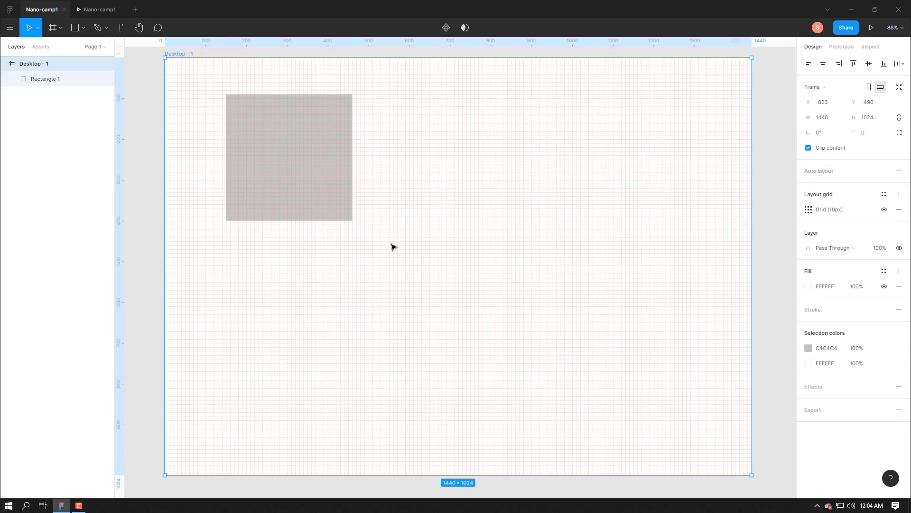
{"action": "left_click", "coordinate": [882, 210]}
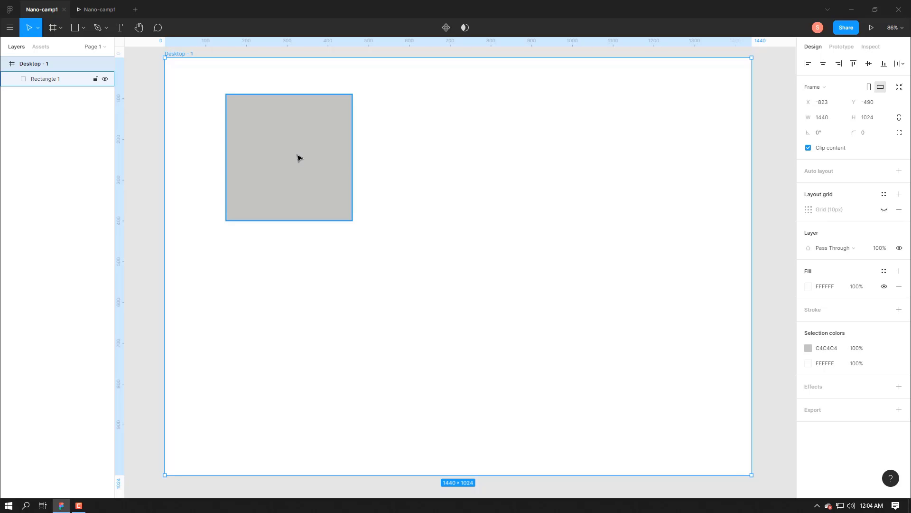
{"action": "left_click_drag", "start_coordinate": [299, 158], "coordinate": [251, 136]}
{"action": "left_click", "coordinate": [65, 78]}
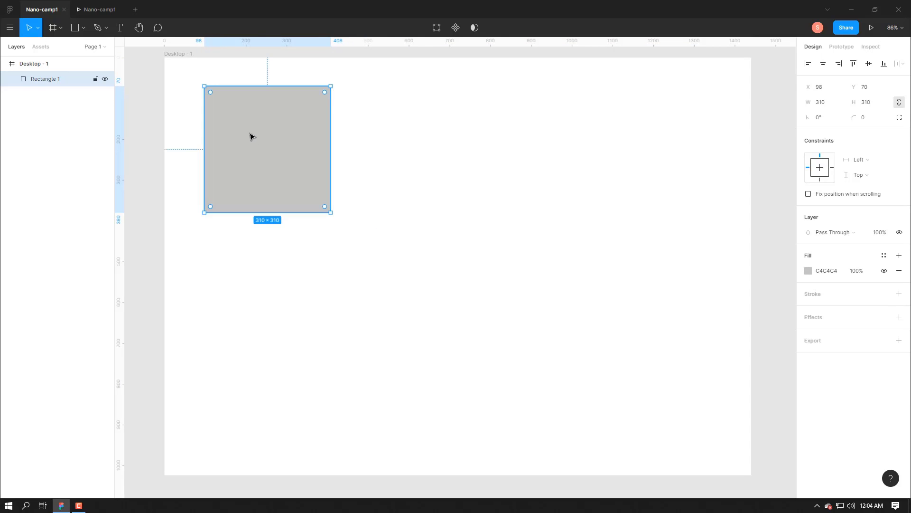
{"action": "left_click", "coordinate": [82, 34]}
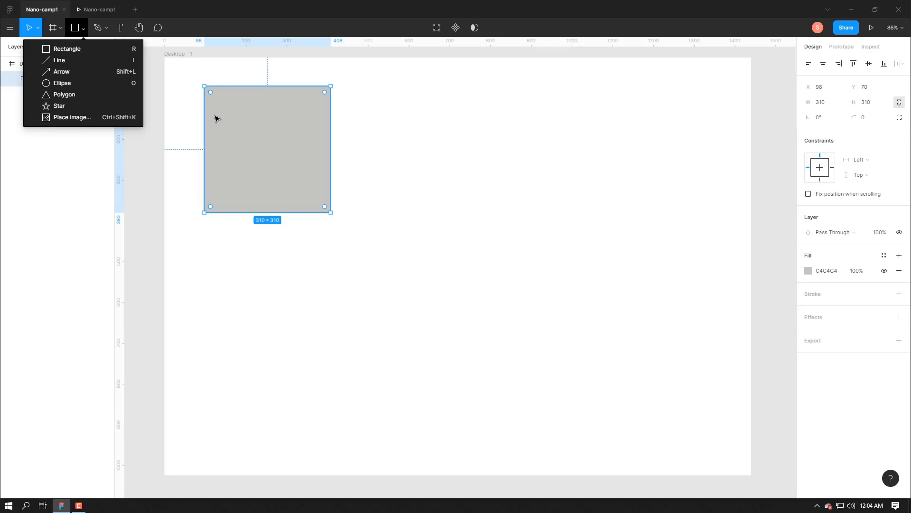
{"action": "left_click", "coordinate": [241, 139]}
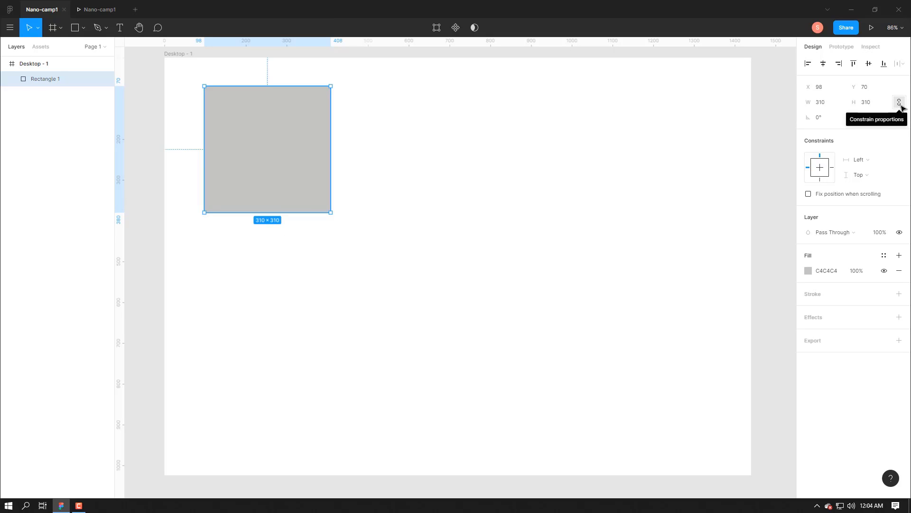
- Resize the rectangle to about 472 × 356 with its proportions unconstrained, and move it to about X 401, Y 164
{"action": "left_click", "coordinate": [899, 102]}
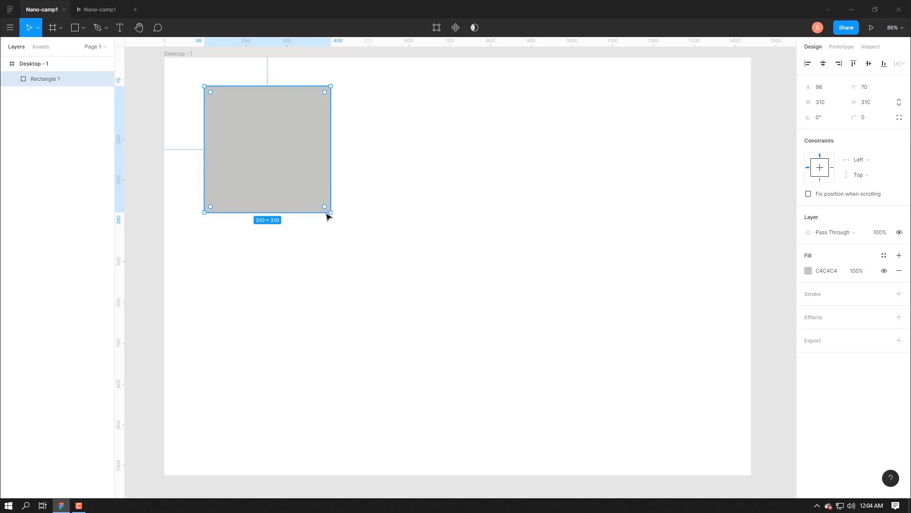
{"action": "left_click_drag", "start_coordinate": [334, 214], "coordinate": [398, 233]}
{"action": "left_click", "coordinate": [899, 102]}
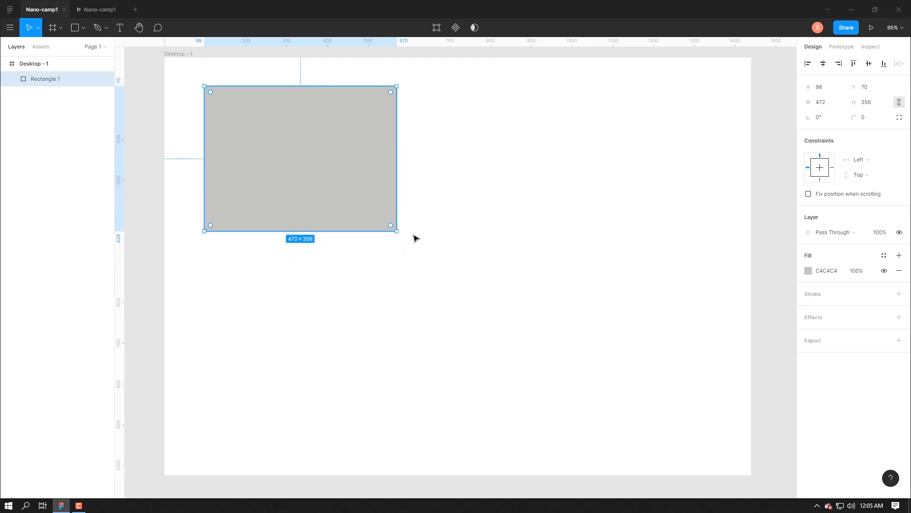
{"action": "left_click", "coordinate": [898, 103]}
{"action": "left_click_drag", "start_coordinate": [277, 166], "coordinate": [396, 201]}
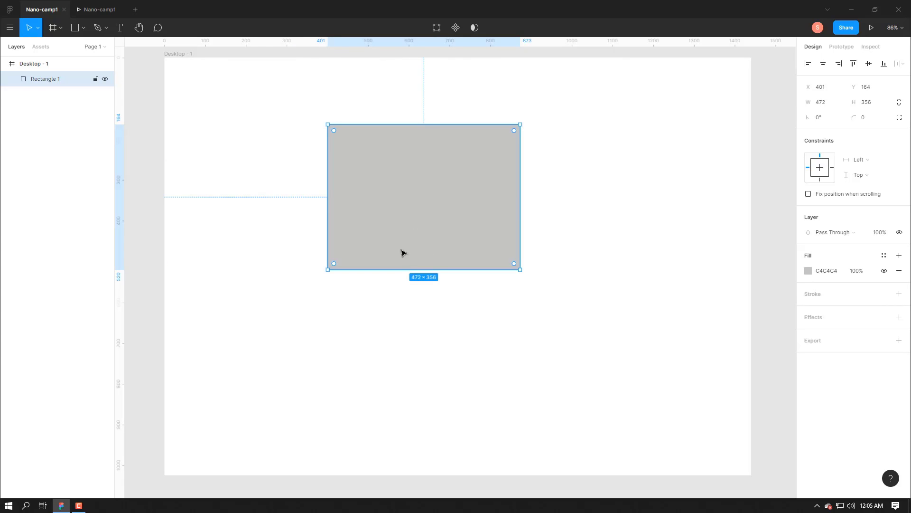
- Set the rectangle's width and height to 200 and move it to about X 534, Y 273
{"action": "left_click", "coordinate": [820, 101]}
{"action": "type", "text": "200"}
{"action": "key", "text": "Return"}
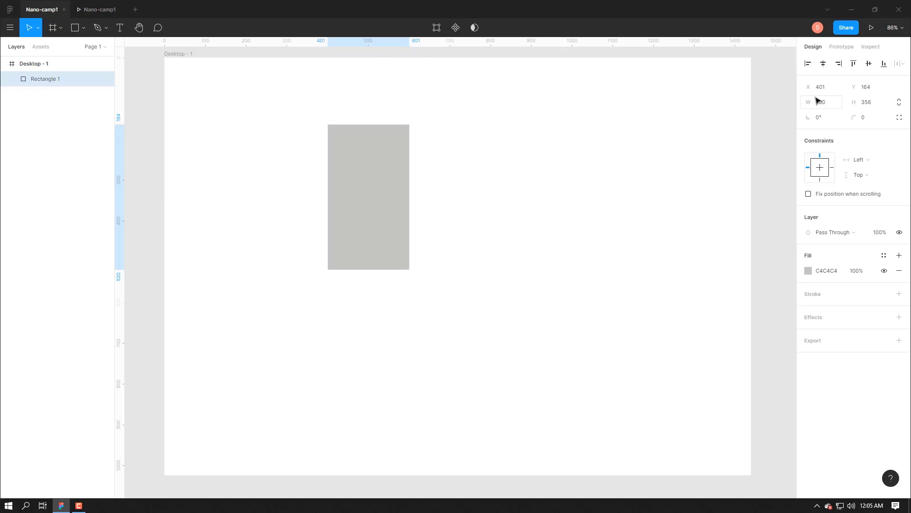
{"action": "left_click", "coordinate": [869, 102]}
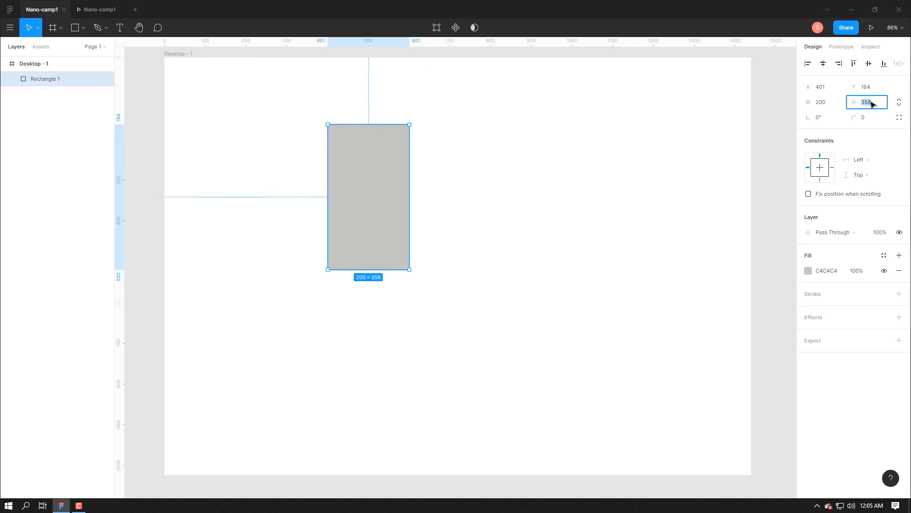
{"action": "type", "text": "200"}
{"action": "key", "text": "Return"}
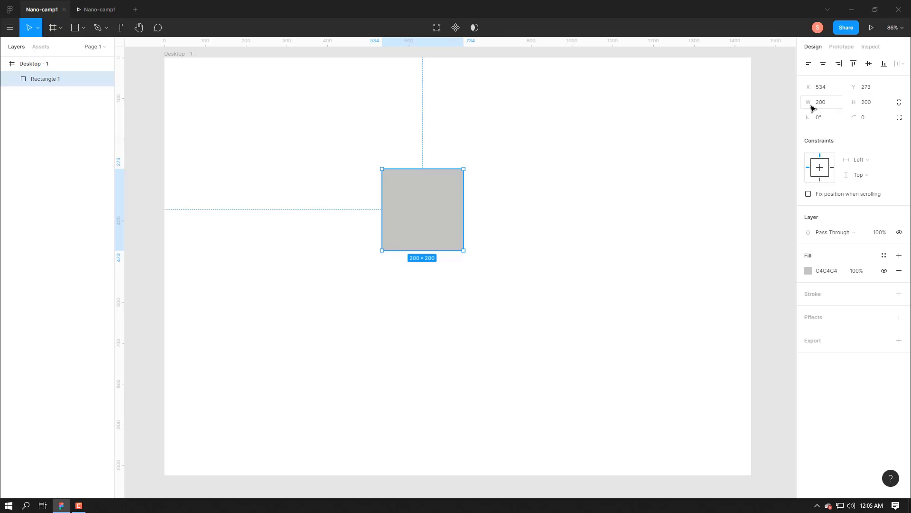
{"action": "left_click_drag", "start_coordinate": [811, 103], "coordinate": [487, 264]}
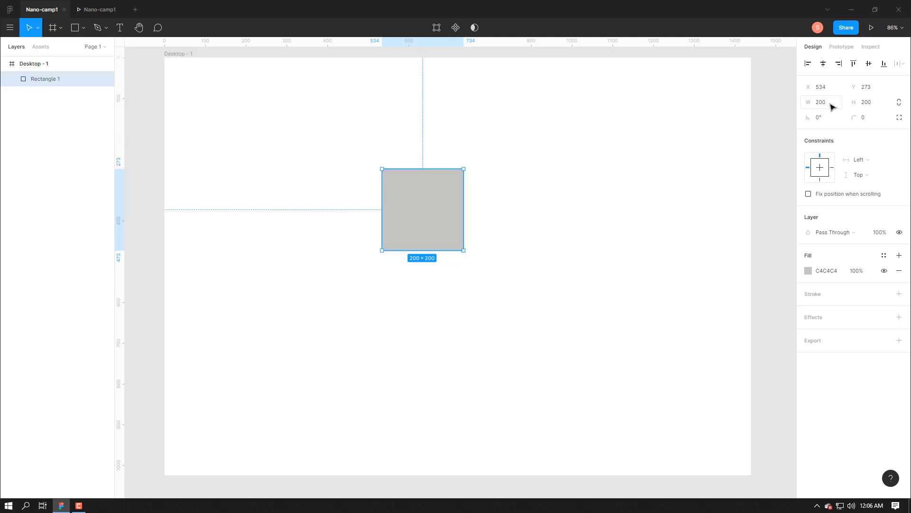
- Scale the rectangle's width by 200% and move it to about X 464, Y 212
{"action": "left_click", "coordinate": [830, 105]}
{"action": "type", "text": "200%"}
{"action": "key", "text": "Return"}
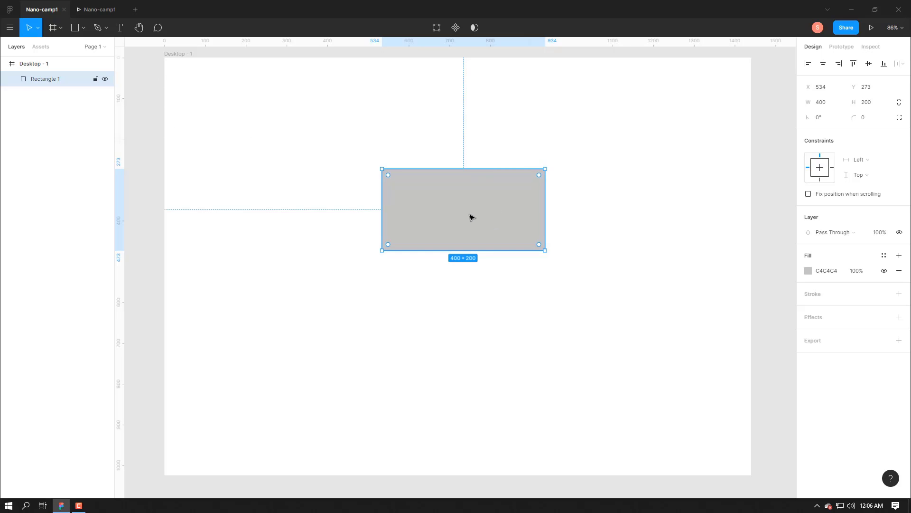
{"action": "left_click_drag", "start_coordinate": [470, 217], "coordinate": [442, 192]}
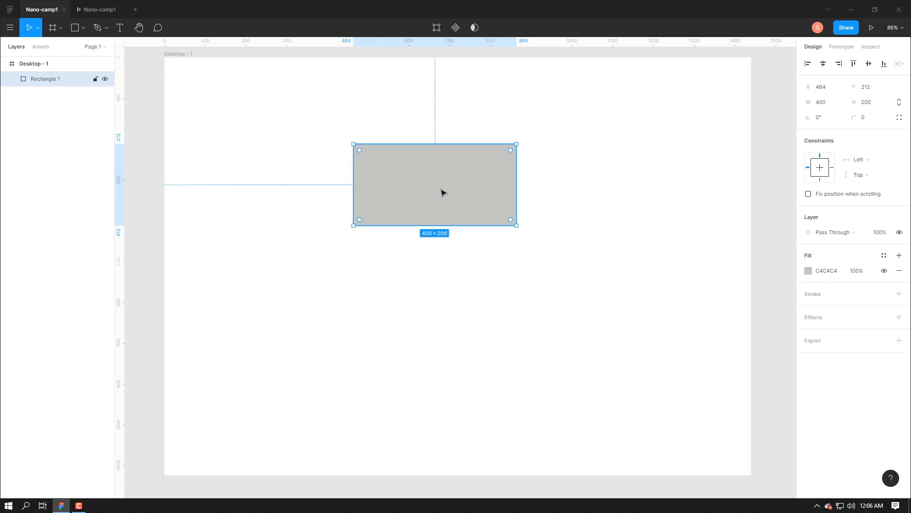
- Set the rectangle's width to 200 and round its corners to a radius of 100 to form a circle
{"action": "left_click", "coordinate": [832, 103]}
{"action": "type", "text": "200"}
{"action": "key", "text": "Return"}
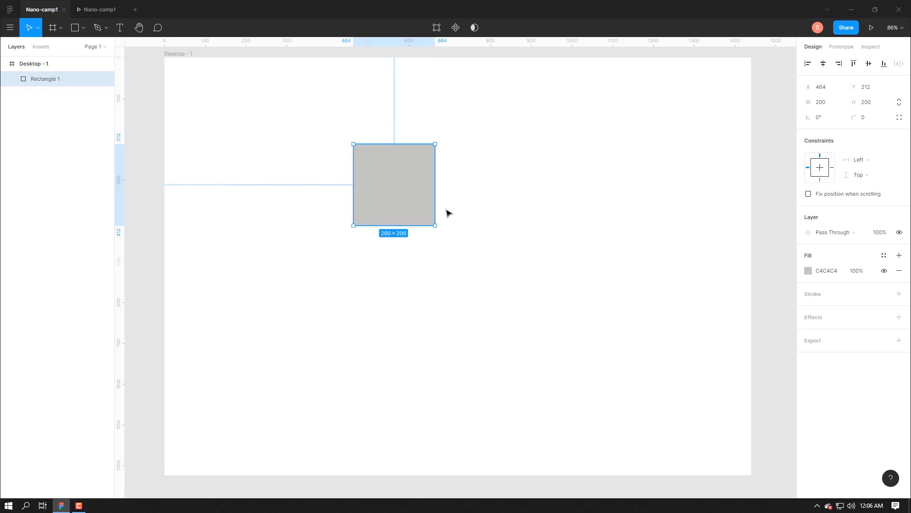
{"action": "mouse_move", "coordinate": [361, 151]}
{"action": "left_click_drag", "start_coordinate": [361, 153], "coordinate": [393, 190]}
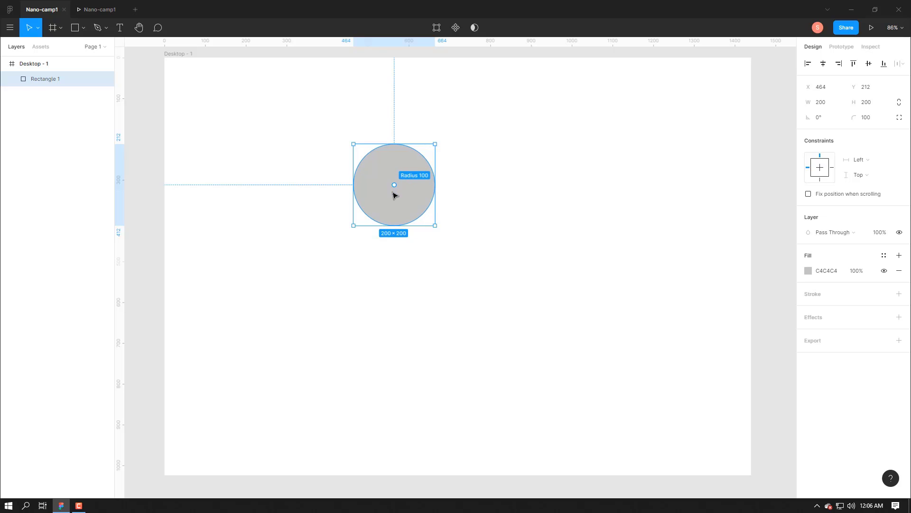
- Restore the circle's square corners and set the shape's corner radius to 30
{"action": "left_click_drag", "start_coordinate": [393, 192], "coordinate": [353, 141]}
{"action": "left_click", "coordinate": [315, 147]}
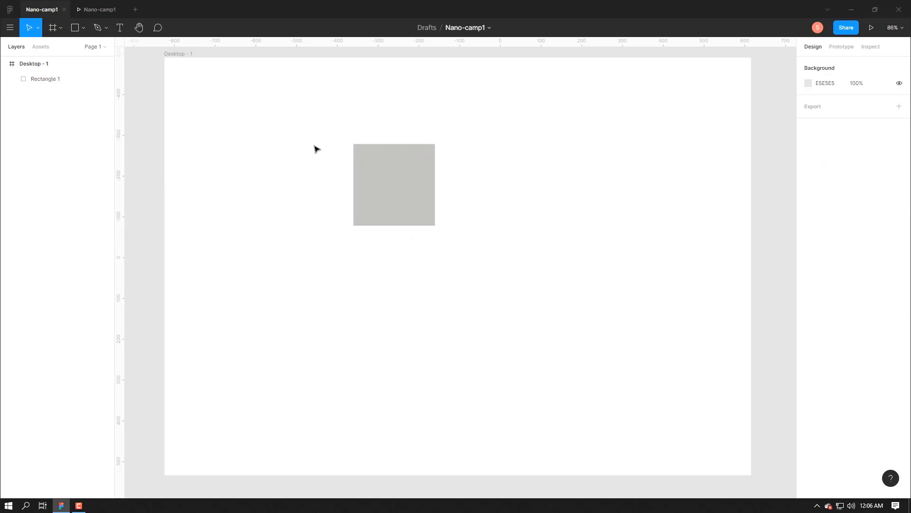
{"action": "left_click", "coordinate": [382, 178]}
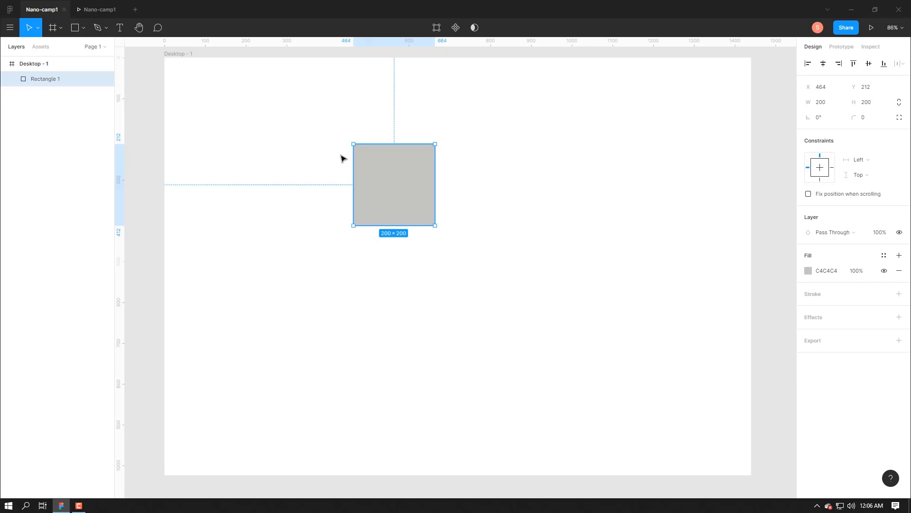
{"action": "left_click", "coordinate": [876, 119]}
{"action": "type", "text": "30"}
{"action": "key", "text": "Return"}
{"action": "mouse_move", "coordinate": [434, 146]}
- Set the rectangle's rotation to 45° and rotate it freehand on the canvas to 180°
{"action": "left_click", "coordinate": [822, 122]}
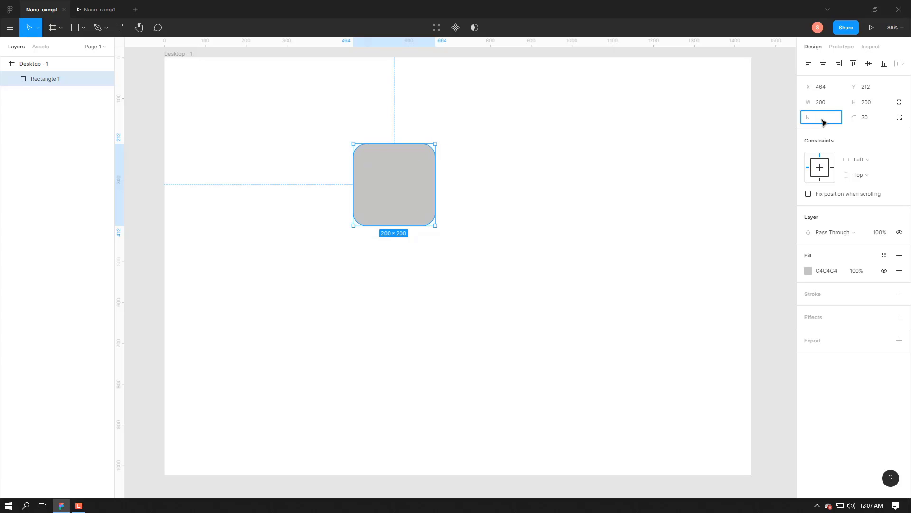
{"action": "key", "text": "Return"}
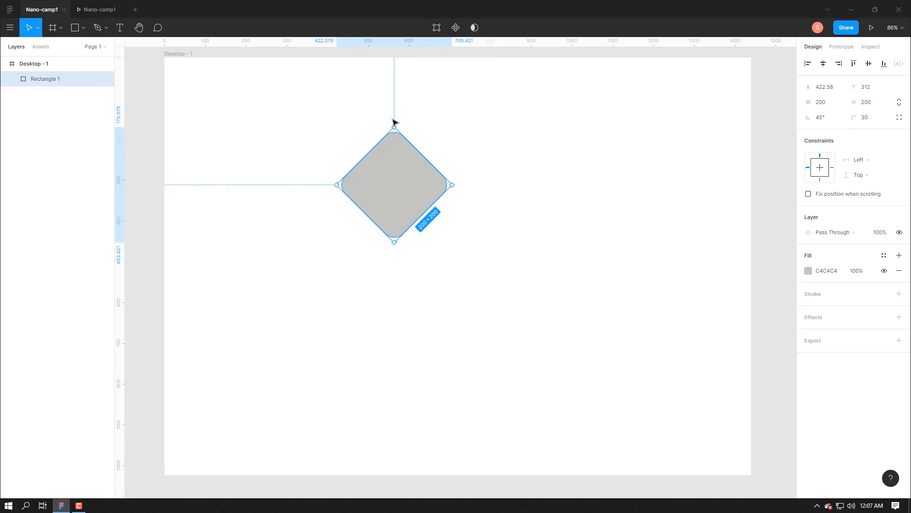
{"action": "left_click_drag", "start_coordinate": [397, 125], "coordinate": [449, 155]}
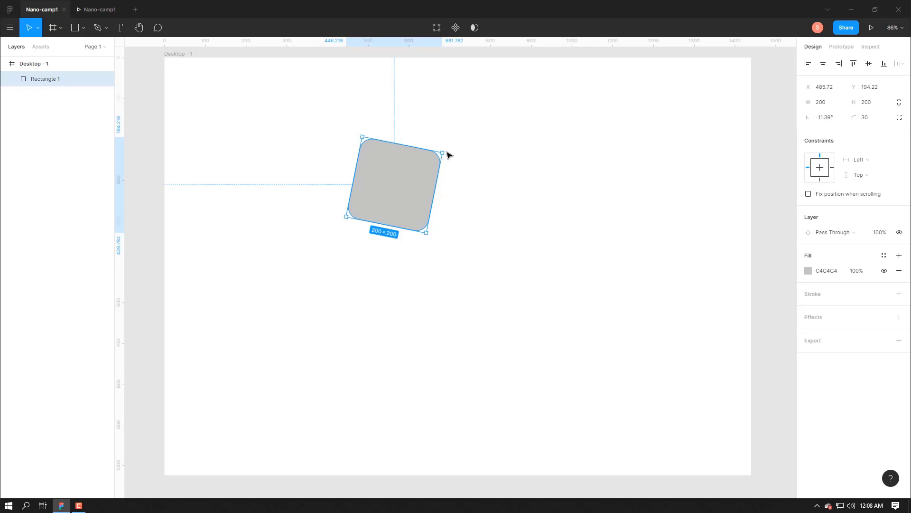
{"action": "left_click_drag", "start_coordinate": [448, 155], "coordinate": [448, 149]}
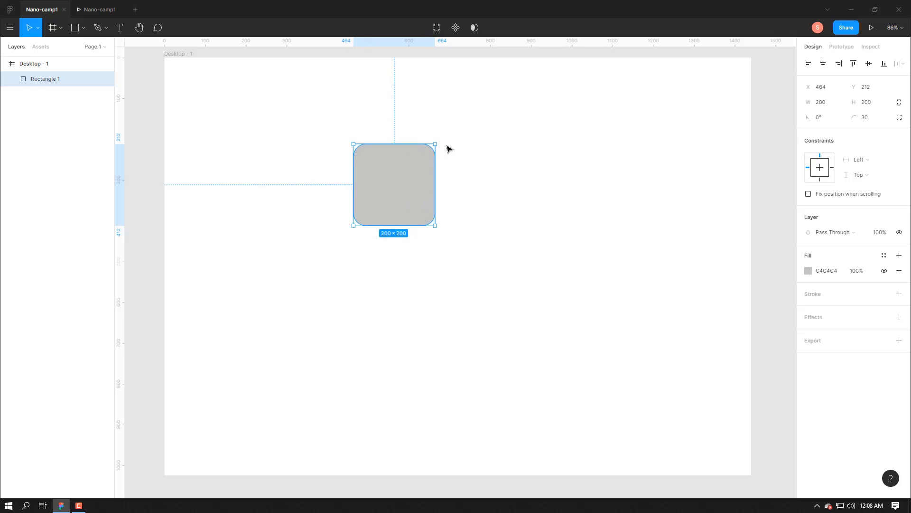
{"action": "left_click_drag", "start_coordinate": [448, 149], "coordinate": [382, 197]}
- Change the rectangle's solid fill to the red E70E0E
{"action": "left_click", "coordinate": [808, 272]}
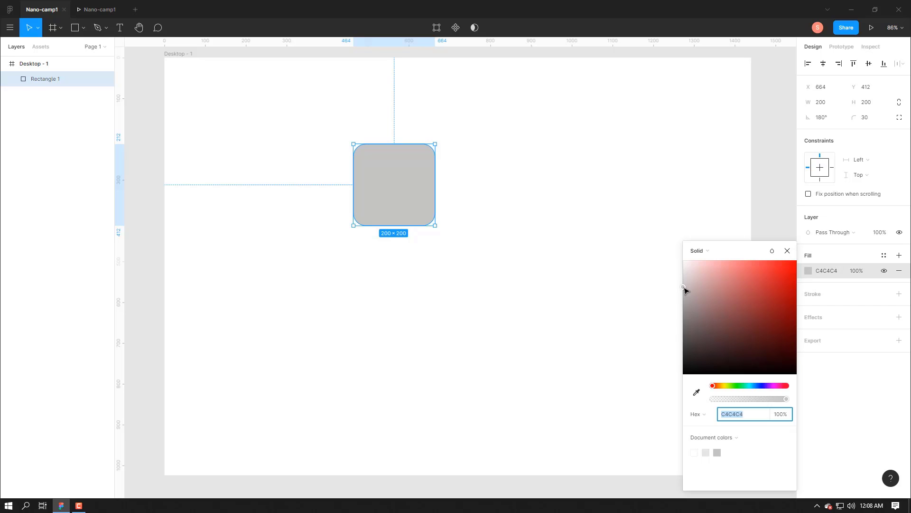
{"action": "left_click", "coordinate": [685, 285]}
{"action": "left_click_drag", "start_coordinate": [687, 290], "coordinate": [792, 278]}
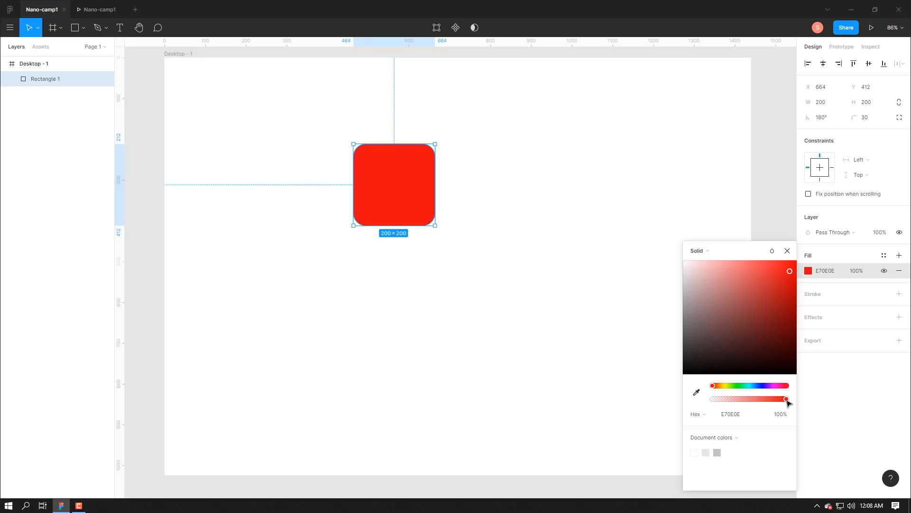
- Try fill opacities of 81% and 90% on the red rectangle and settle on 60%
{"action": "mouse_move", "coordinate": [787, 401]}
{"action": "left_mouse_down"}
{"action": "mouse_move", "coordinate": [762, 399]}
{"action": "mouse_move", "coordinate": [773, 399]}
{"action": "left_mouse_up"}
{"action": "left_click", "coordinate": [780, 414]}
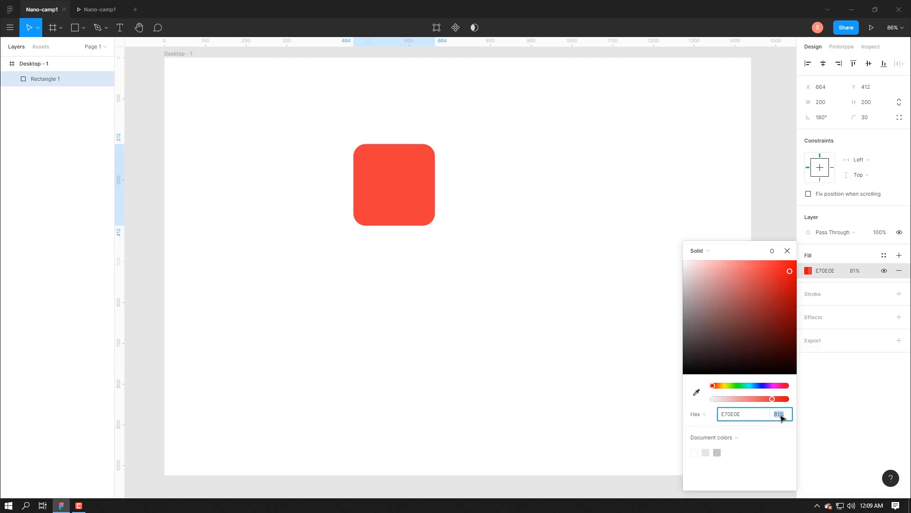
{"action": "key", "text": "BackSpace"}
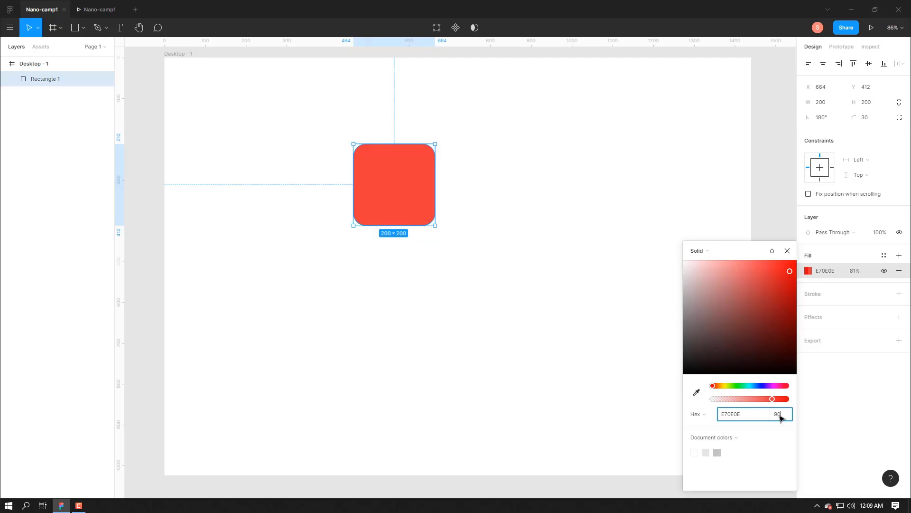
{"action": "type", "text": "90"}
{"action": "key", "text": "Return"}
{"action": "left_click", "coordinate": [779, 416]}
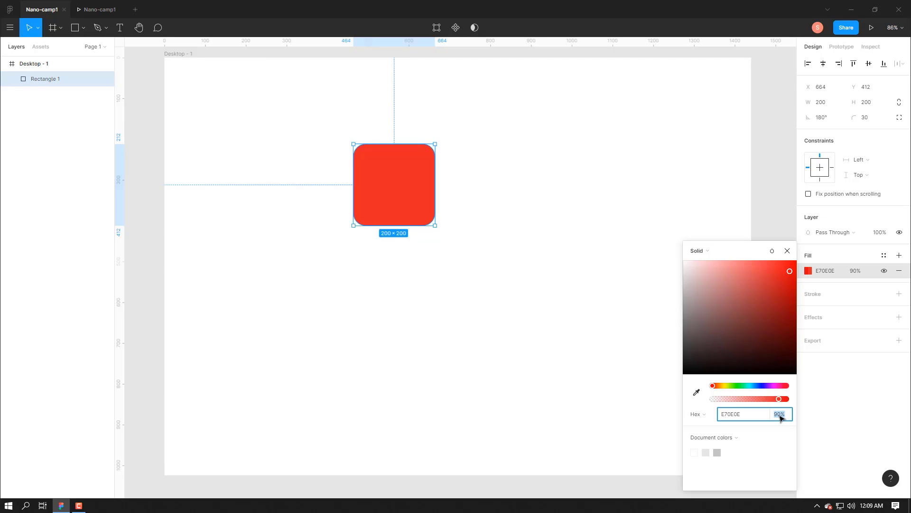
{"action": "key", "text": "BackSpace"}
{"action": "key", "text": "Return"}
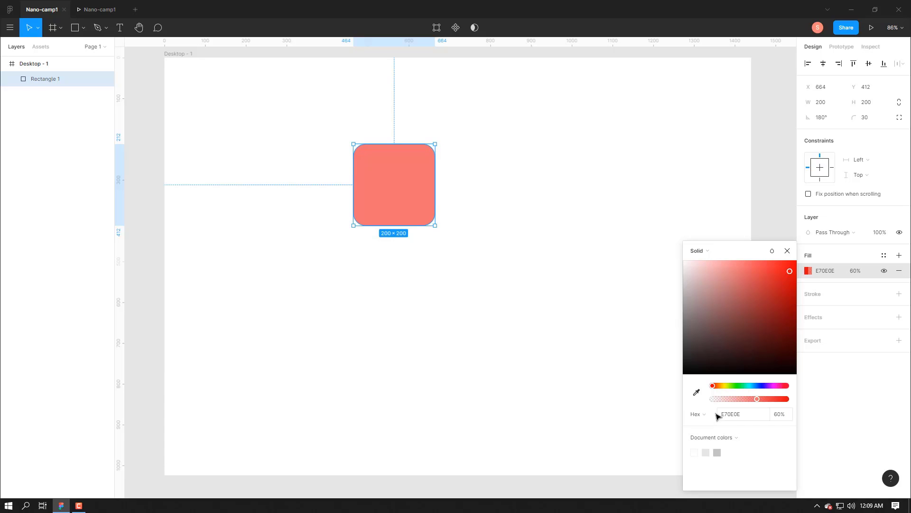
- Show the fill colour's value in RGB and CSS formats and return it to Hex
{"action": "left_click", "coordinate": [697, 414]}
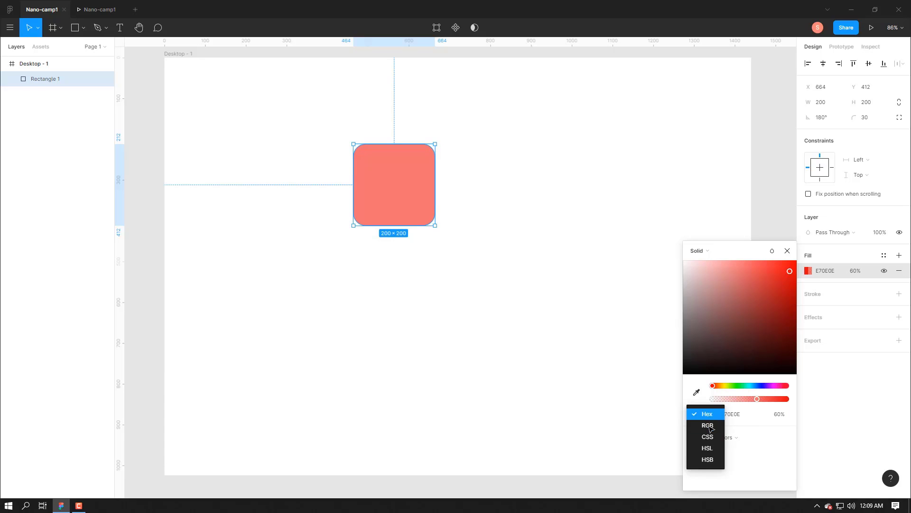
{"action": "left_click", "coordinate": [708, 426]}
{"action": "left_click", "coordinate": [709, 415]}
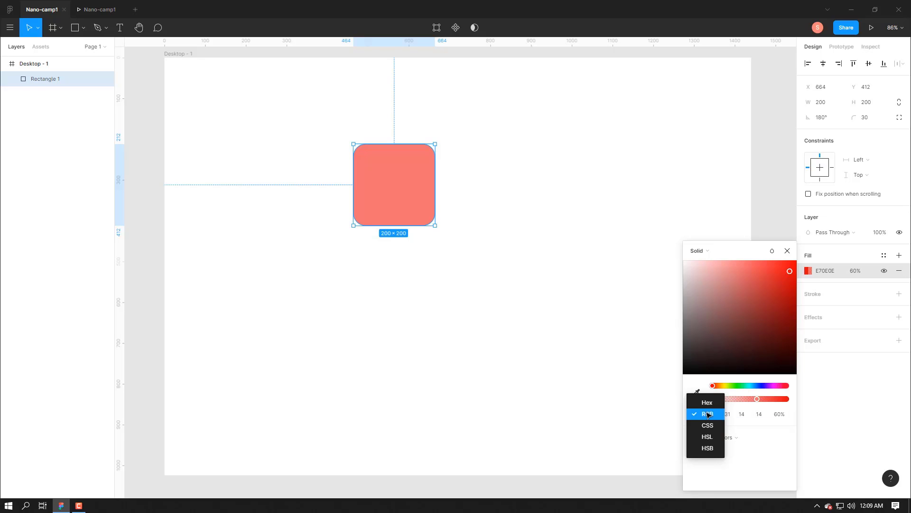
{"action": "left_click", "coordinate": [708, 425]}
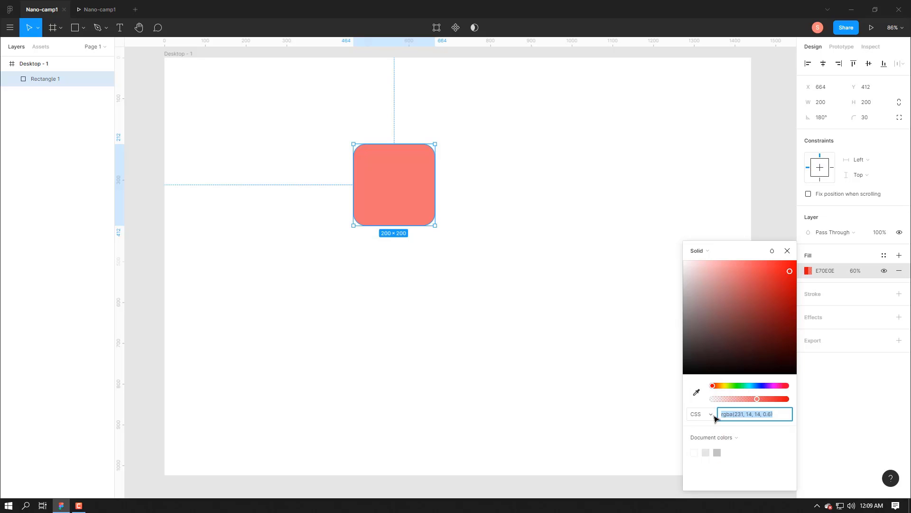
{"action": "left_click", "coordinate": [716, 417]}
{"action": "left_click", "coordinate": [706, 387]}
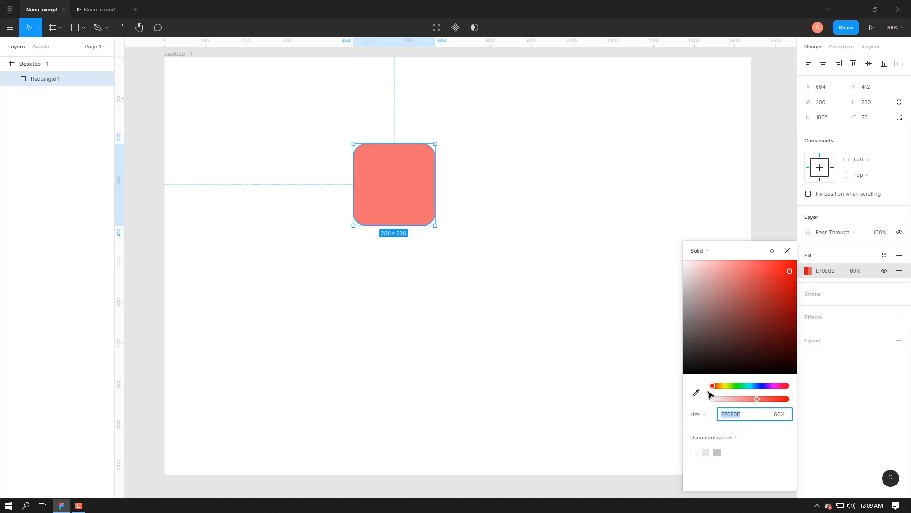
- Change the fill to a linear gradient running diagonally from the rectangle's lower-left corner to its upper-right corner
{"action": "left_click", "coordinate": [721, 254]}
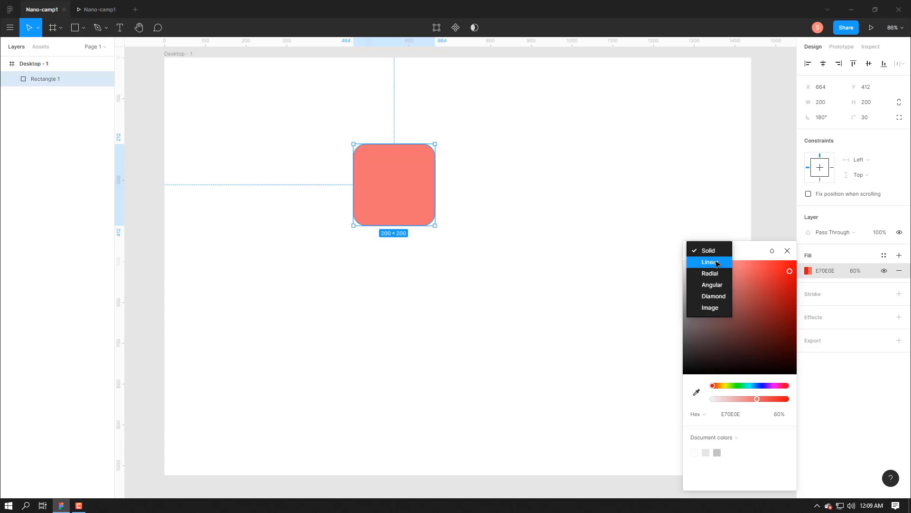
{"action": "left_click", "coordinate": [717, 263]}
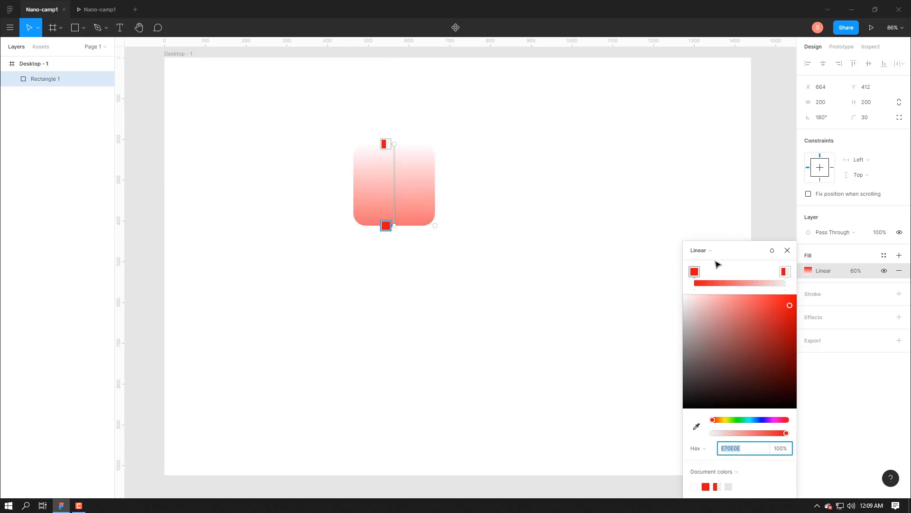
{"action": "left_click", "coordinate": [387, 145]}
{"action": "left_click_drag", "start_coordinate": [389, 145], "coordinate": [434, 154]}
{"action": "left_click_drag", "start_coordinate": [393, 227], "coordinate": [362, 224]}
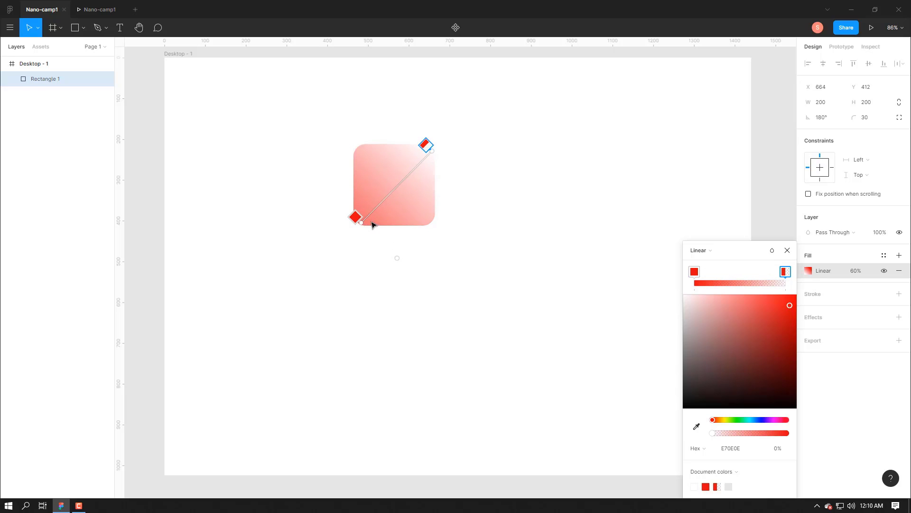
- Add two intermediate stops to the linear gradient and slide both closer to its transparent end
{"action": "left_click", "coordinate": [379, 195]}
{"action": "left_click", "coordinate": [412, 164]}
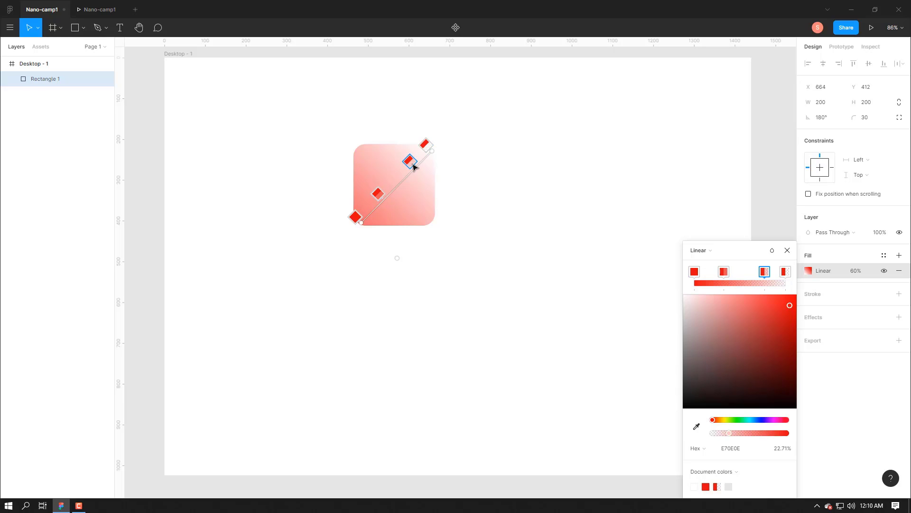
{"action": "mouse_move", "coordinate": [412, 164]}
{"action": "left_mouse_down"}
{"action": "mouse_move", "coordinate": [400, 175]}
{"action": "mouse_move", "coordinate": [422, 154]}
{"action": "left_mouse_up"}
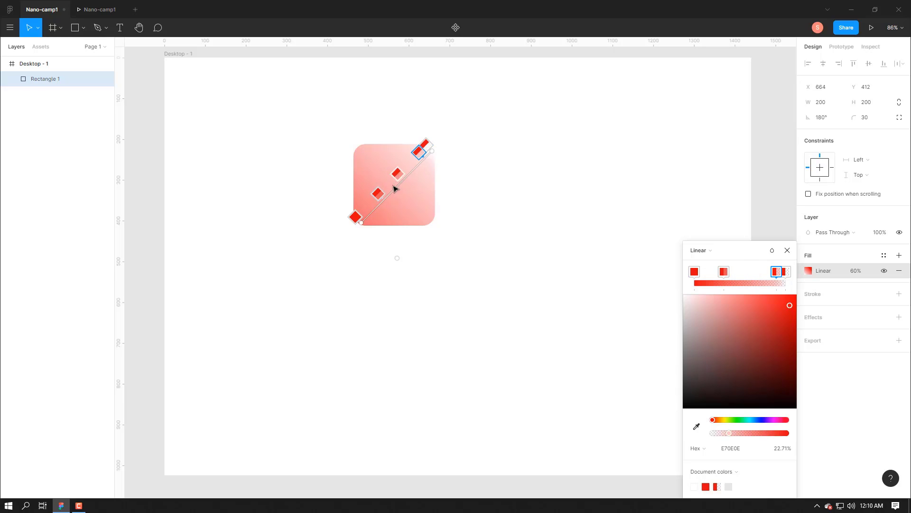
{"action": "left_click_drag", "start_coordinate": [379, 198], "coordinate": [406, 184]}
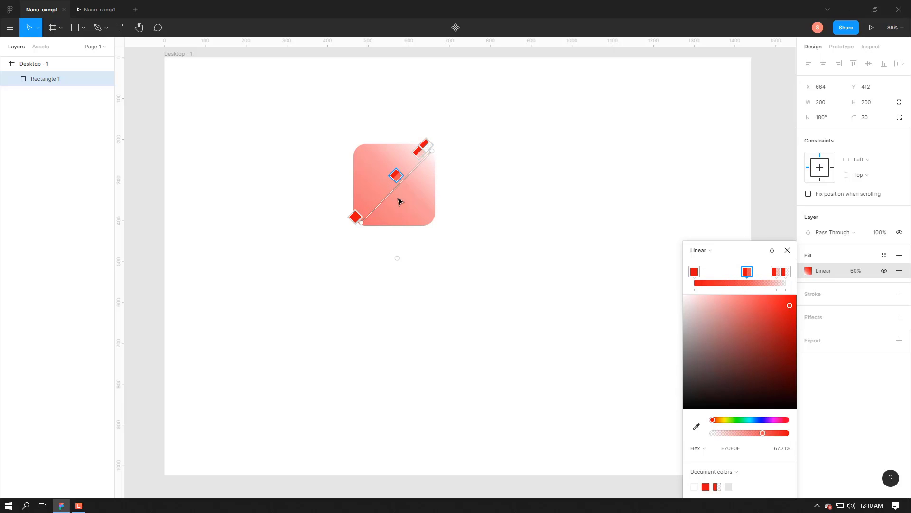
- Switch the fill to a radial gradient and extend its outer end beyond the rectangle's lower-right side
{"action": "left_click", "coordinate": [720, 250]}
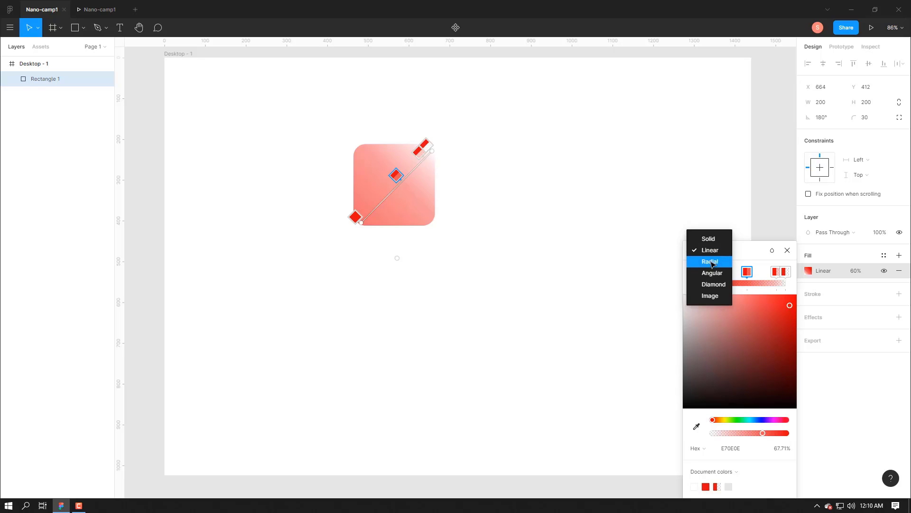
{"action": "left_click", "coordinate": [711, 262]}
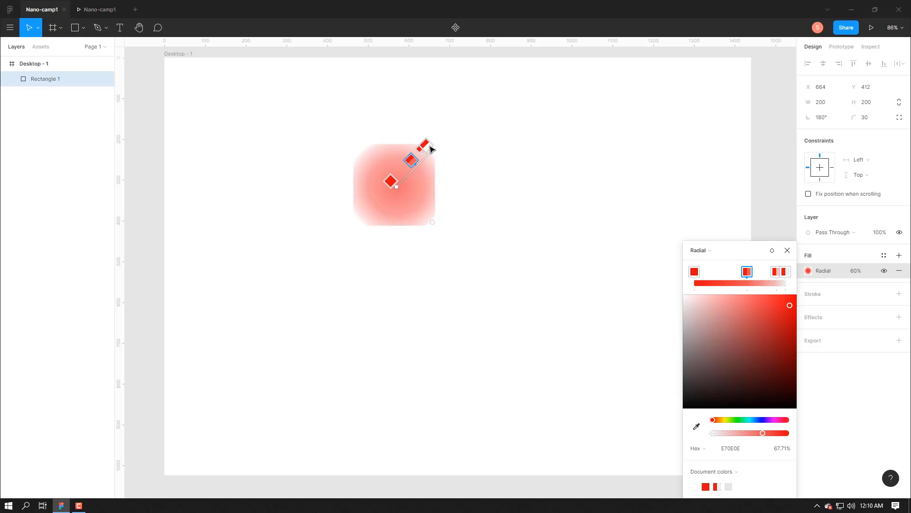
{"action": "left_click_drag", "start_coordinate": [430, 146], "coordinate": [448, 167]}
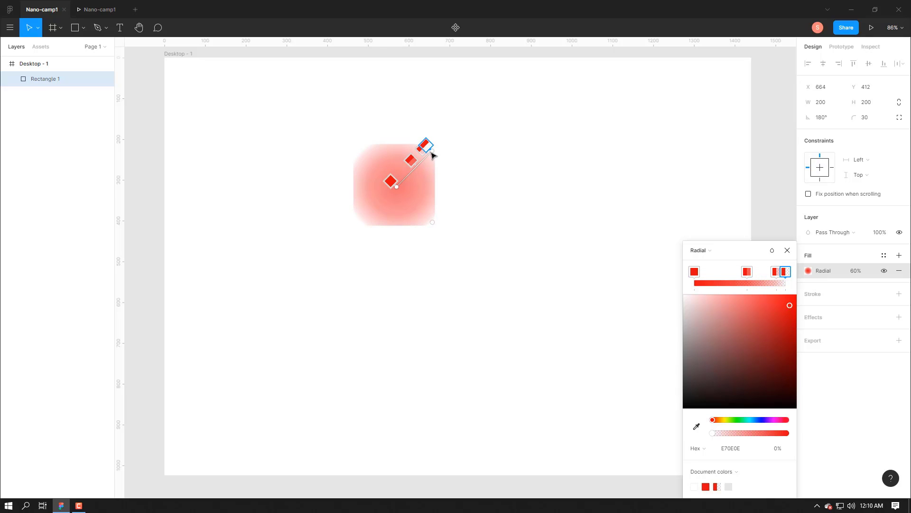
{"action": "left_click_drag", "start_coordinate": [432, 155], "coordinate": [468, 225]}
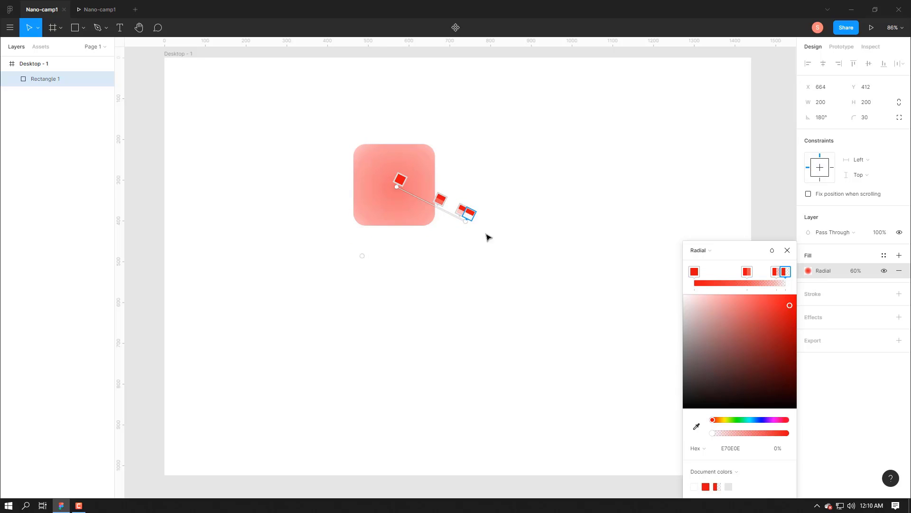
- Try the Angular, Diamond and Image fill types on the rectangle
{"action": "left_click", "coordinate": [707, 252]}
{"action": "left_click", "coordinate": [712, 261]}
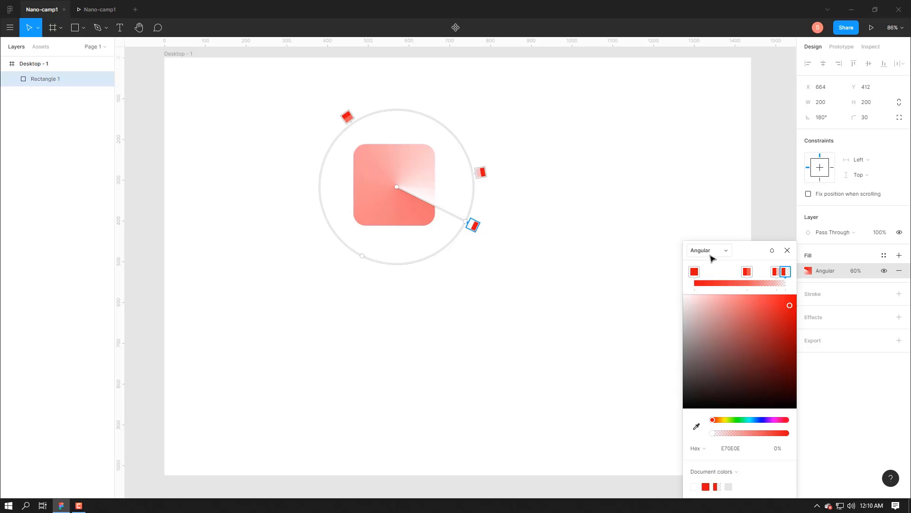
{"action": "left_click", "coordinate": [711, 255]}
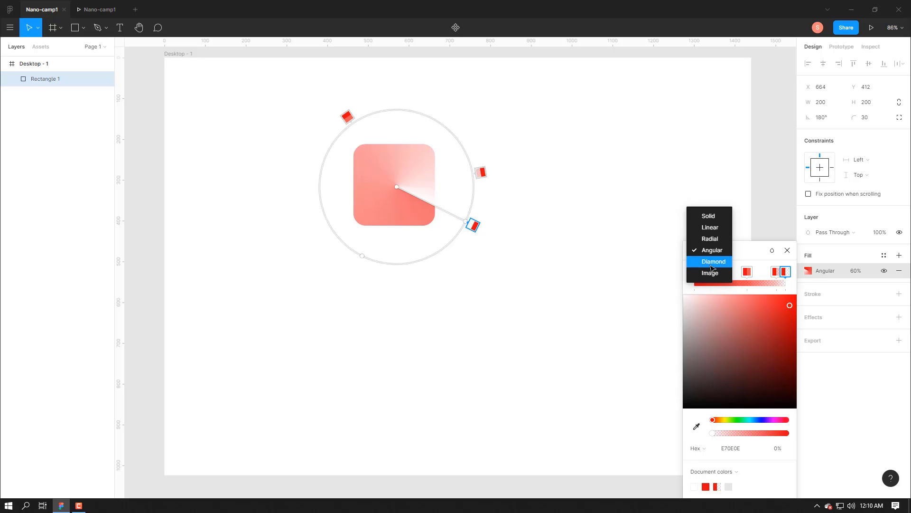
{"action": "left_click", "coordinate": [713, 261]}
{"action": "left_click", "coordinate": [710, 252]}
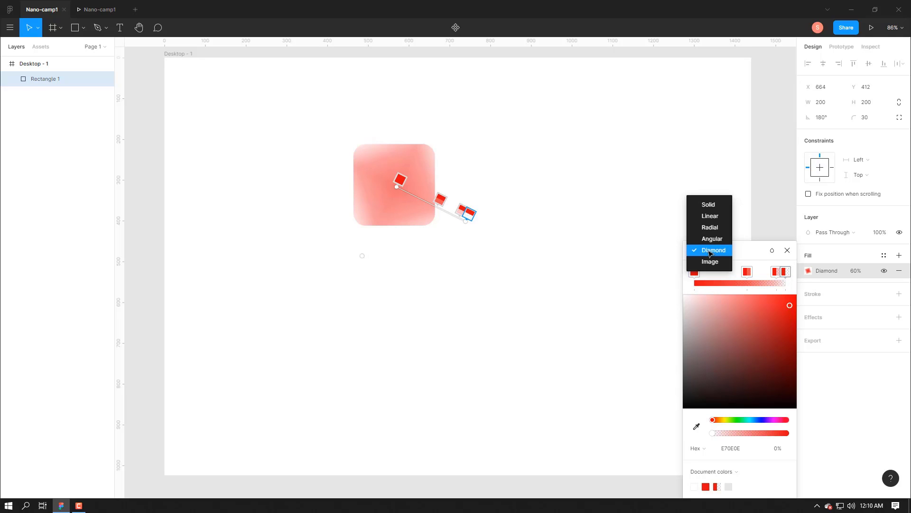
{"action": "left_click", "coordinate": [710, 262]}
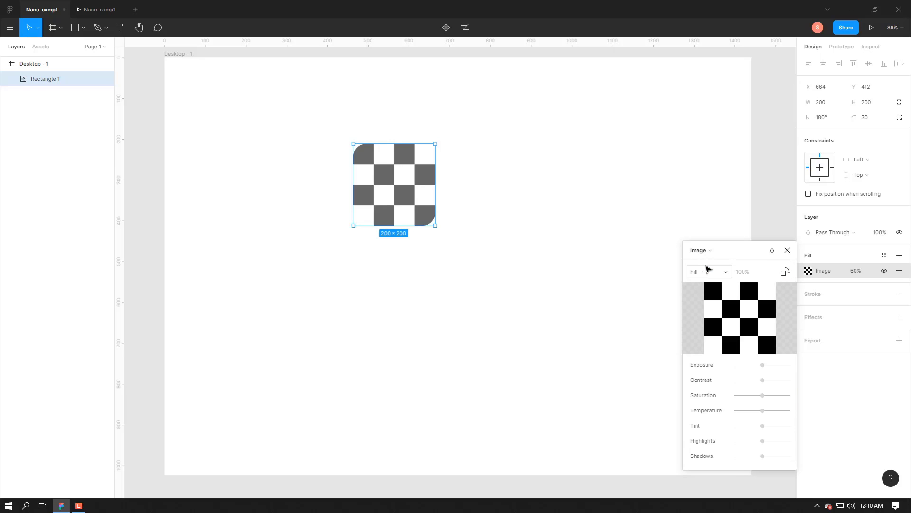
{"action": "mouse_move", "coordinate": [741, 342]}
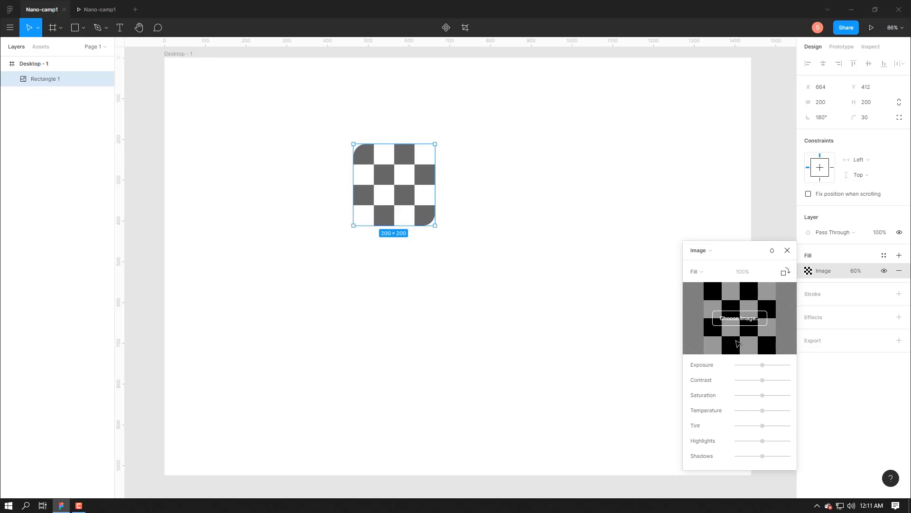
- Return the rectangle's fill to a solid colour and close the colour picker
{"action": "left_click", "coordinate": [712, 251]}
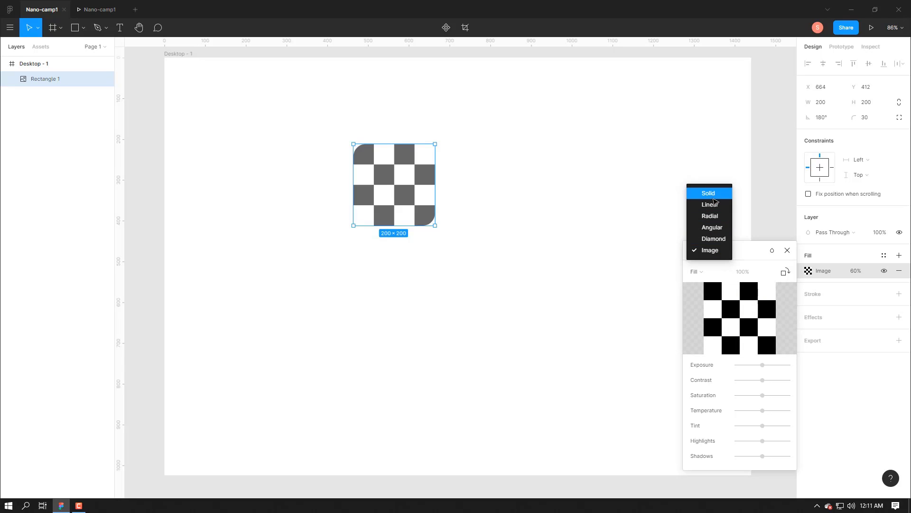
{"action": "left_click", "coordinate": [713, 198]}
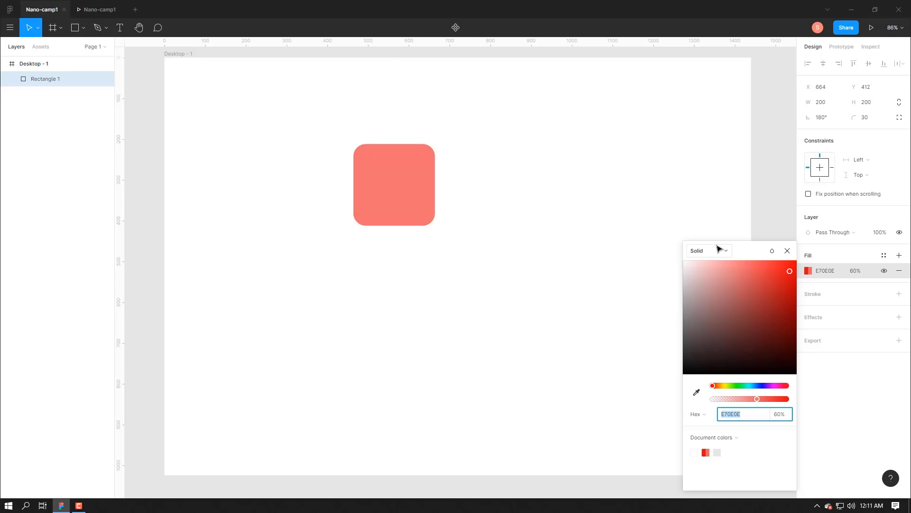
{"action": "key", "text": "Escape"}
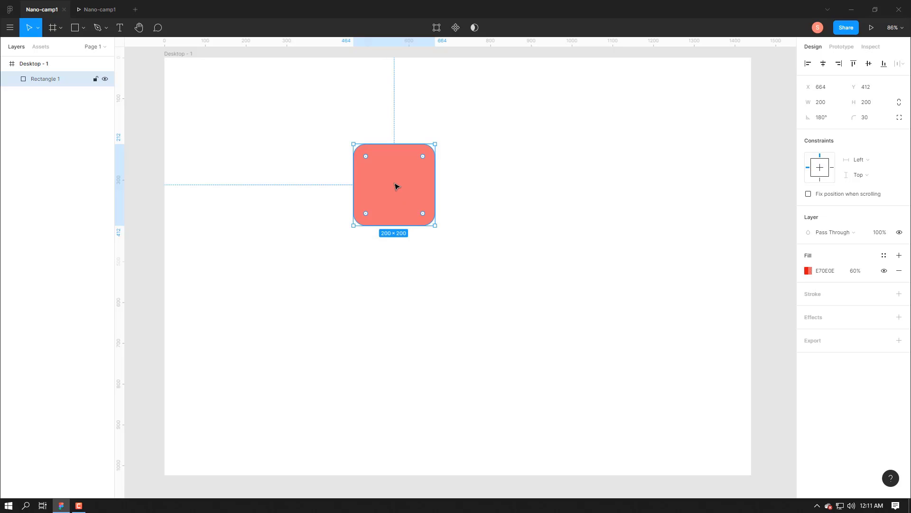
- Duplicate the red rectangle to the right of the original, at about X 911, Y 412
{"action": "left_click_drag", "start_coordinate": [397, 186], "coordinate": [496, 188]}
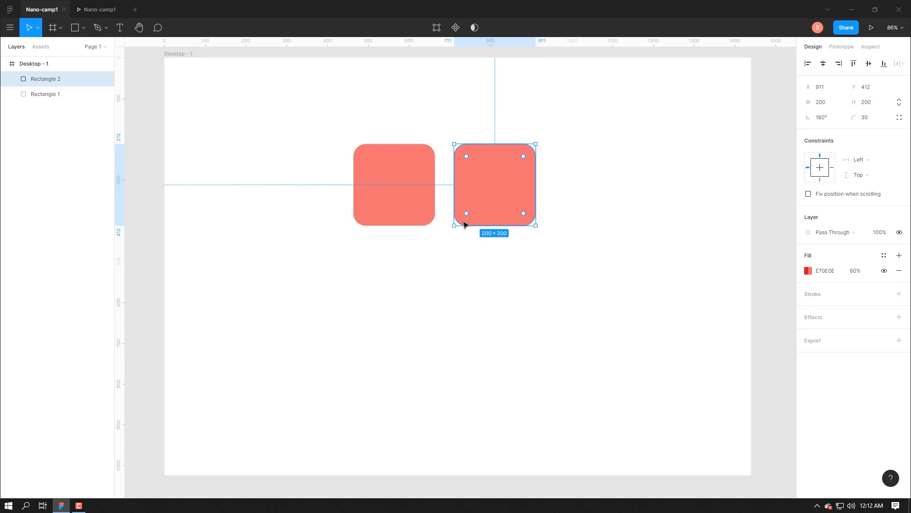
- Nudge the duplicated rectangle horizontally until it sits 40 px from the original, at X 904
{"action": "key", "text": "alt"}
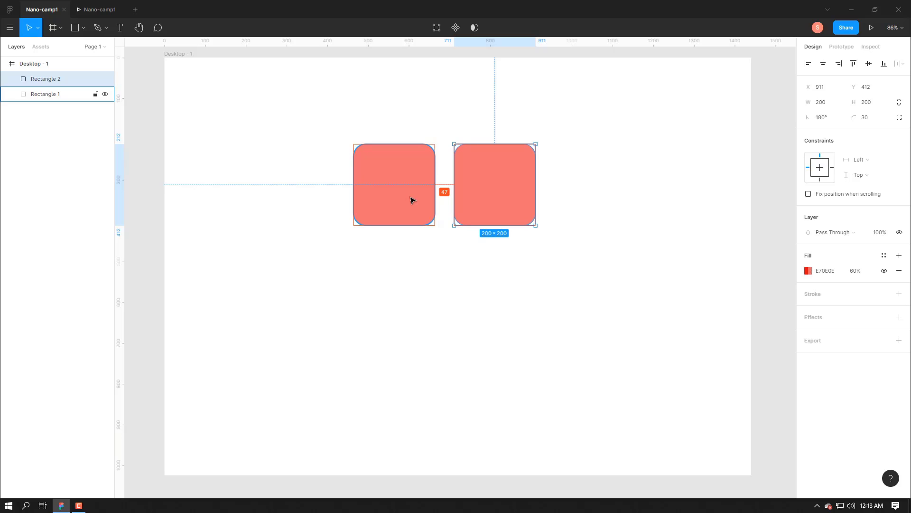
{"action": "key", "text": "Right"}
{"action": "key", "text": "Right"}
{"action": "key", "text": "Right"}
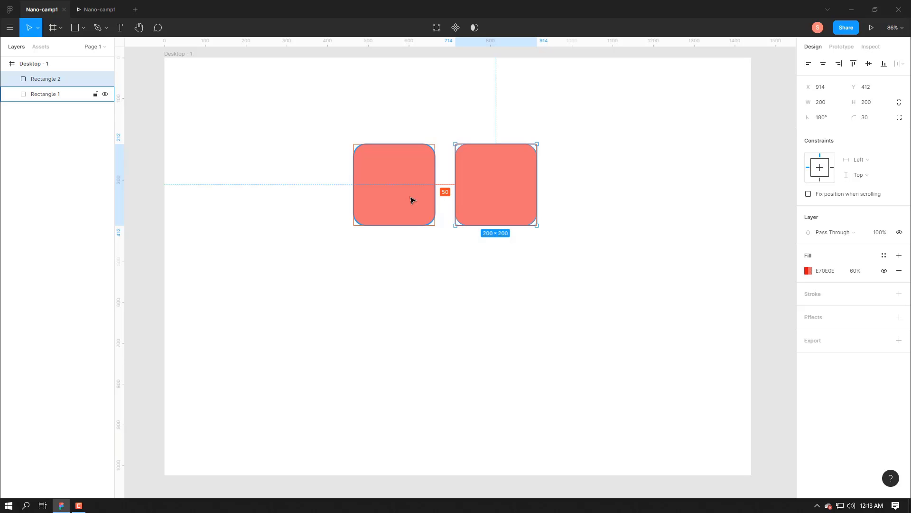
{"action": "key", "text": "Left"}
{"action": "key", "text": "Left"}
{"action": "key", "text": "Left"}
{"action": "key", "text": "Left"}
{"action": "key", "text": "Left"}
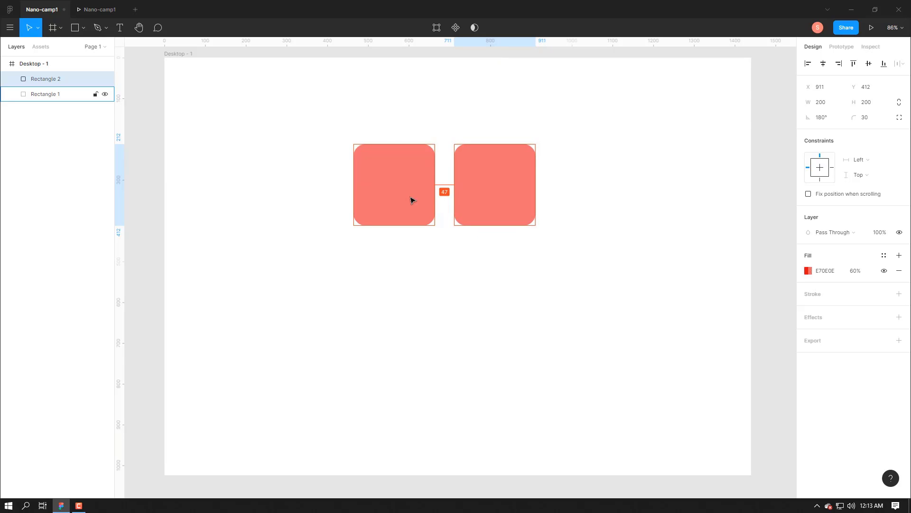
{"action": "key", "text": "Left"}
{"action": "key", "text": "Left"}
{"action": "key", "text": "Left"}
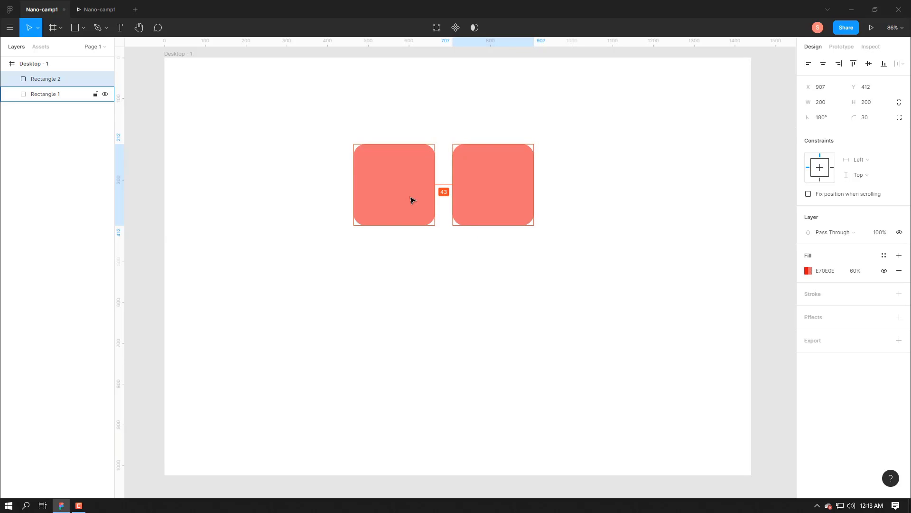
{"action": "key", "text": "Left"}
{"action": "key", "text": "Left"}
- Duplicate the second rectangle to its right and set the horizontal spacing between all three rectangles to 40
{"action": "left_click_drag", "start_coordinate": [478, 197], "coordinate": [576, 199]}
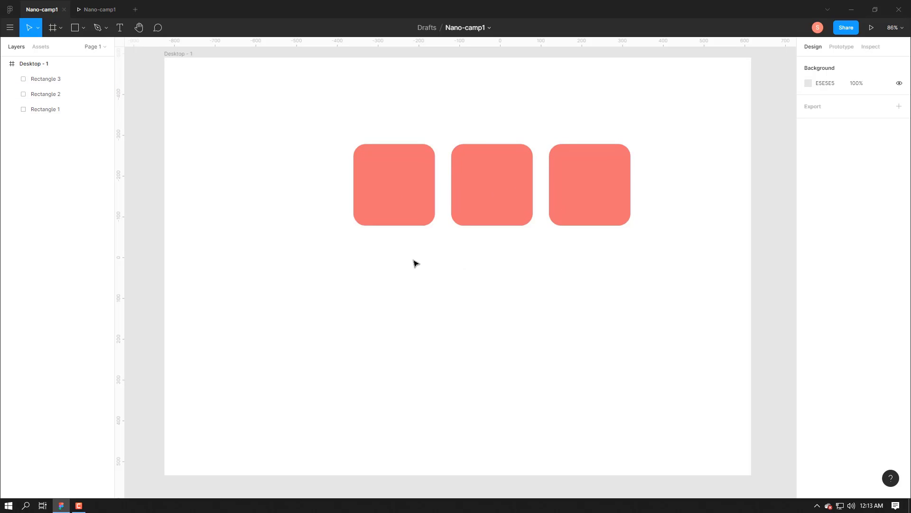
{"action": "left_click", "coordinate": [396, 192]}
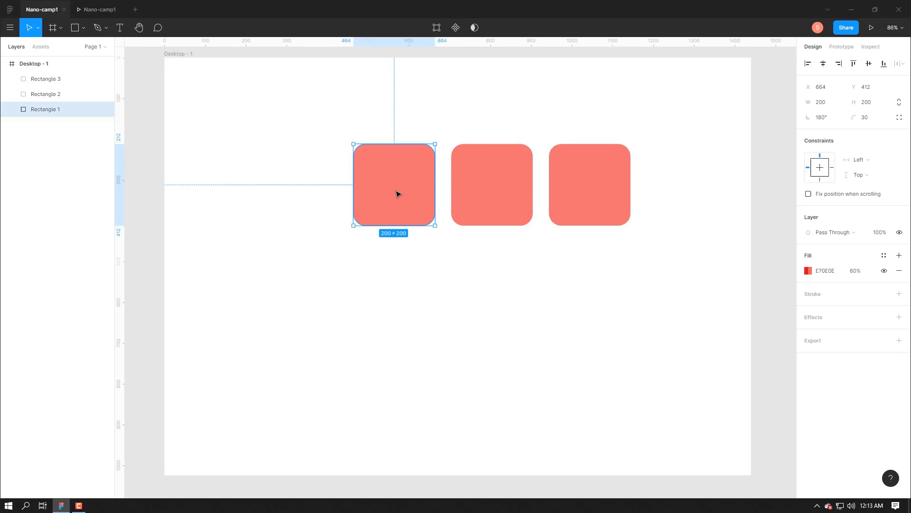
{"action": "left_click", "coordinate": [529, 188], "text": "shift"}
{"action": "left_click", "coordinate": [588, 191], "text": "shift"}
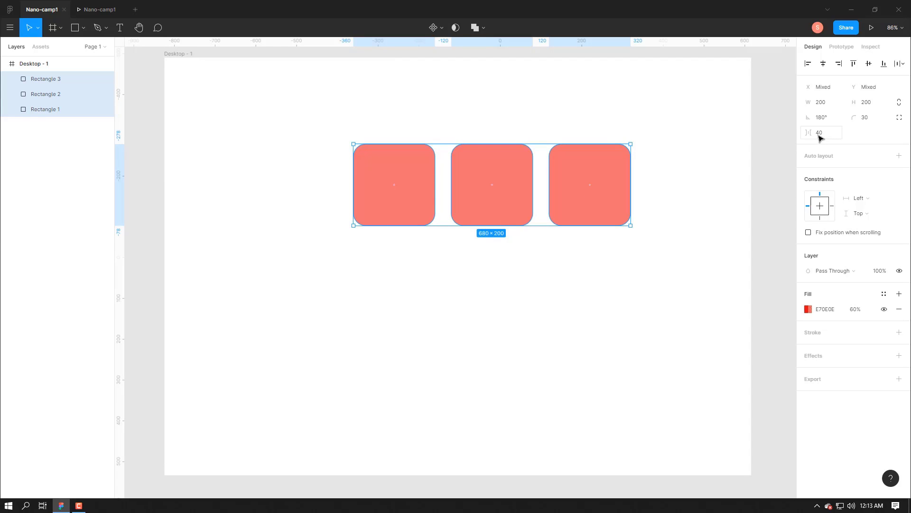
{"action": "mouse_move", "coordinate": [807, 134]}
{"action": "left_mouse_down"}
{"action": "mouse_move", "coordinate": [841, 135]}
{"action": "mouse_move", "coordinate": [812, 135]}
{"action": "mouse_move", "coordinate": [830, 134]}
{"action": "left_mouse_up"}
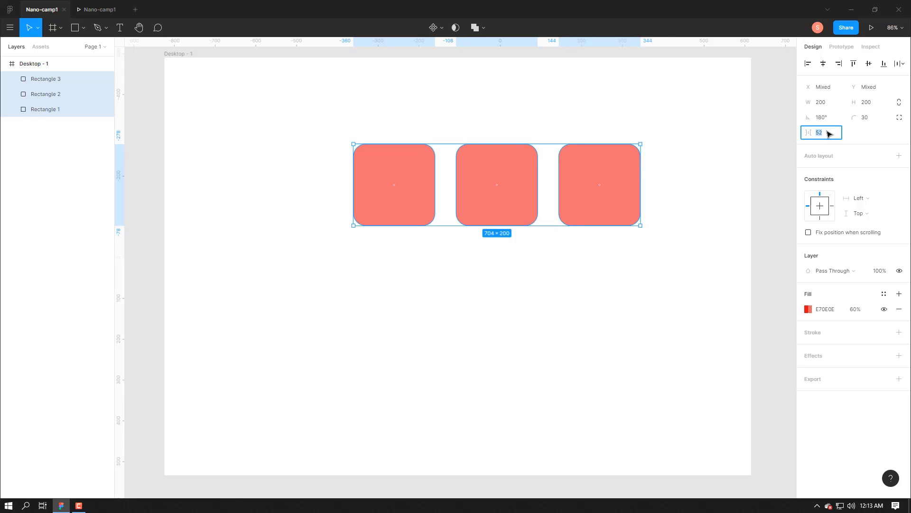
{"action": "type", "text": "40"}
{"action": "key", "text": "Return"}
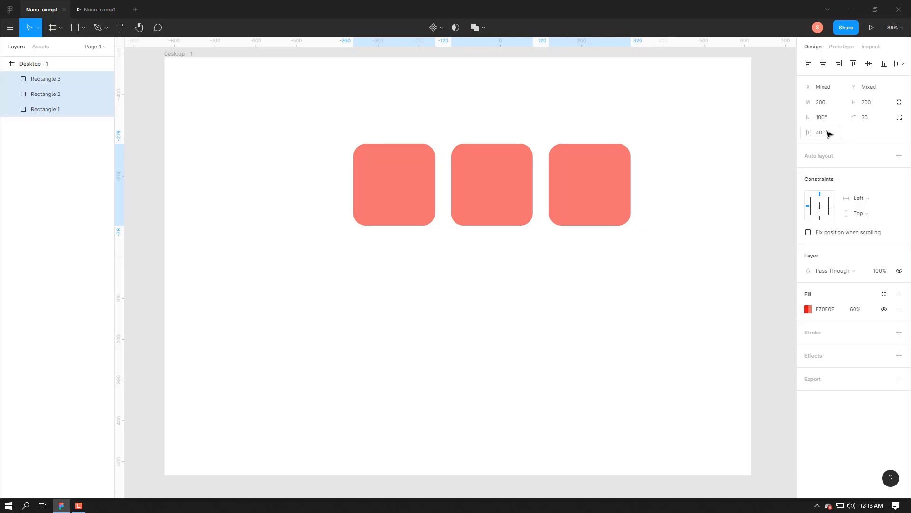
{"action": "left_click", "coordinate": [571, 268]}
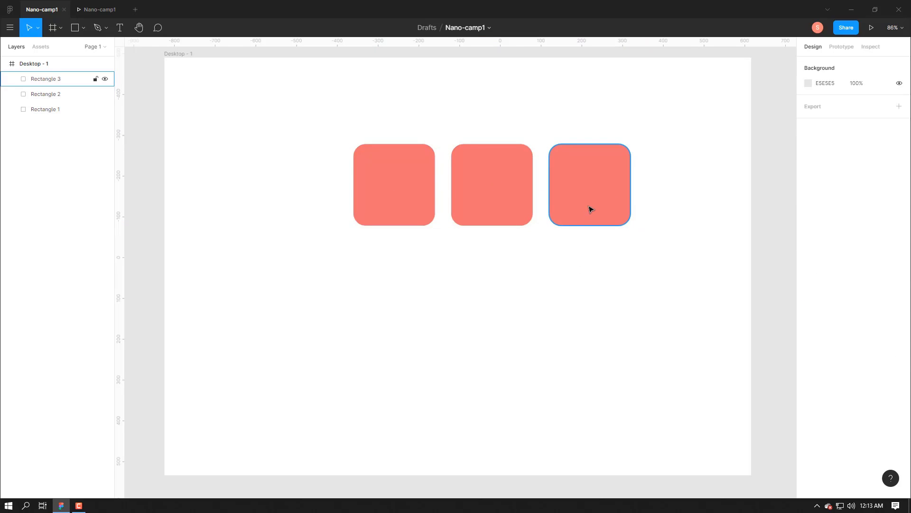
- Delete the second and third rectangles and move the remaining one to about X 333, Y 311
{"action": "left_click", "coordinate": [589, 209]}
{"action": "left_click", "coordinate": [500, 200]}
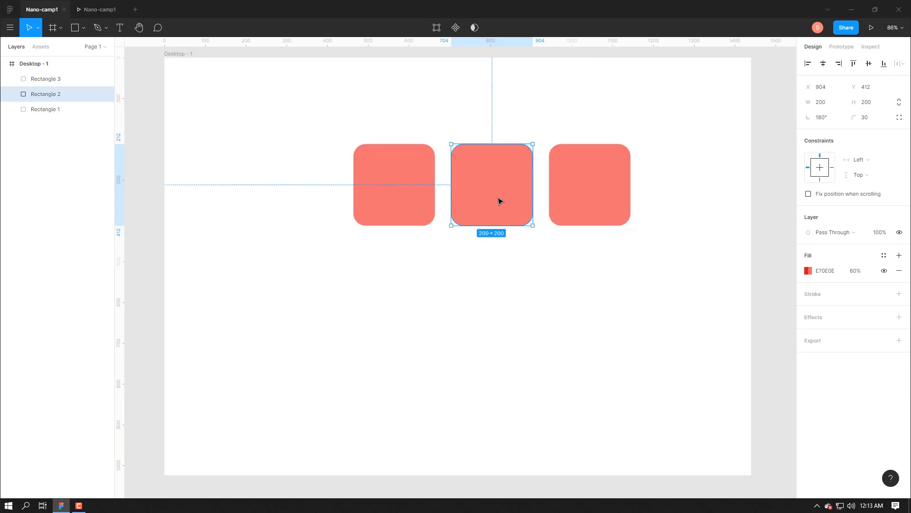
{"action": "left_click", "coordinate": [420, 251]}
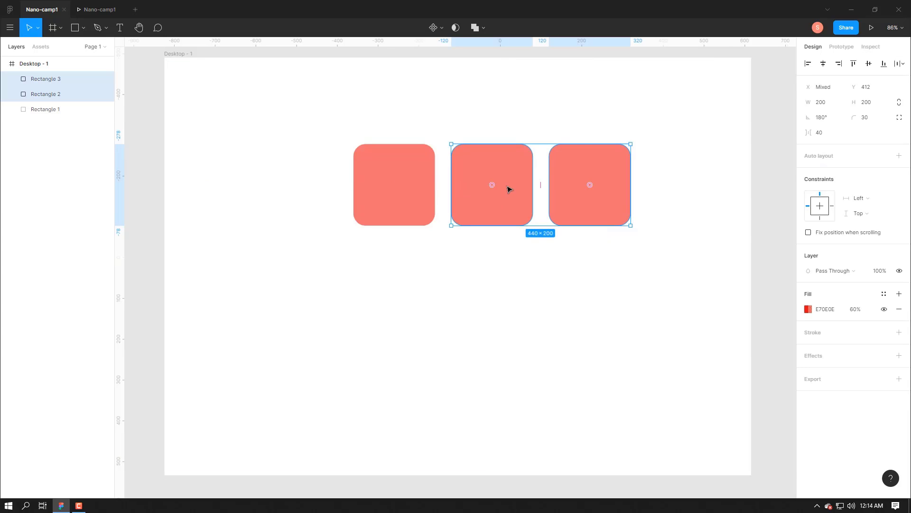
{"action": "key", "text": "Delete"}
{"action": "left_click_drag", "start_coordinate": [369, 169], "coordinate": [254, 136]}
- Draw a horizontal line about 228 px long below the rectangle, starting at about X 142, Y 427
{"action": "left_click", "coordinate": [83, 29]}
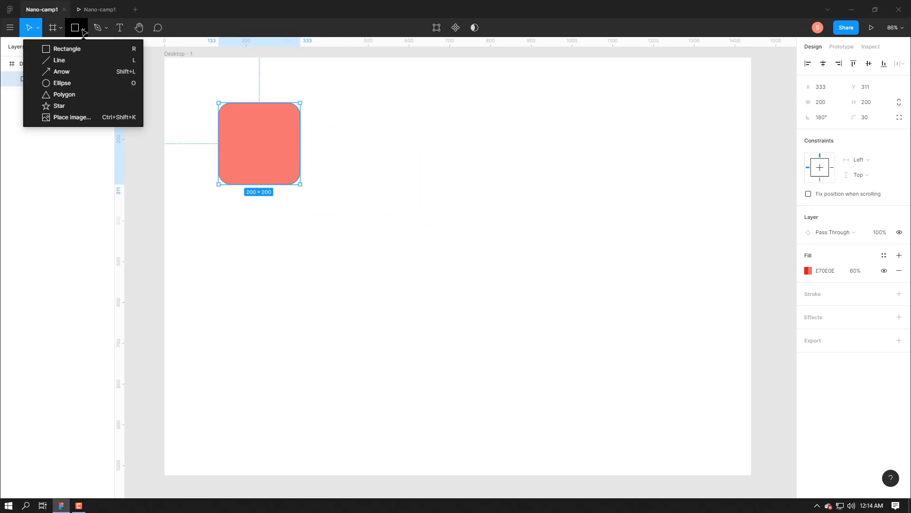
{"action": "left_click", "coordinate": [71, 61]}
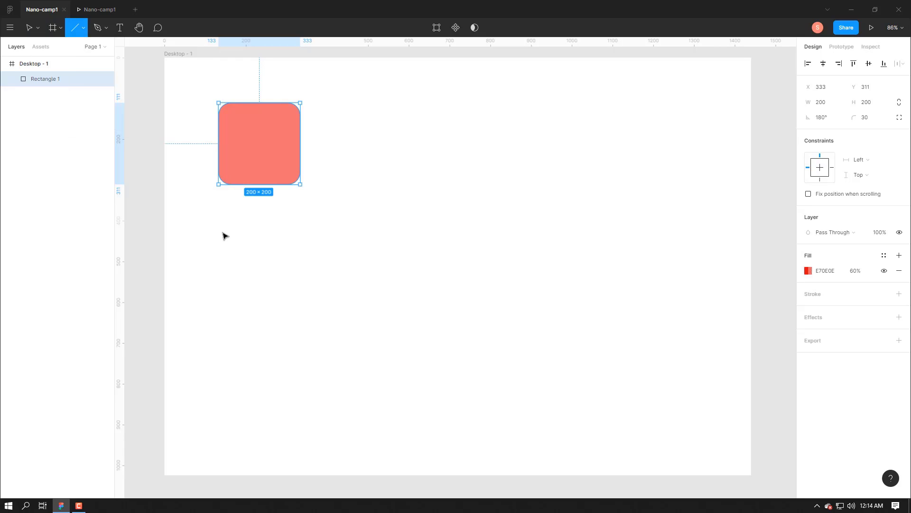
{"action": "left_click_drag", "start_coordinate": [222, 232], "coordinate": [249, 232]}
{"action": "left_click_drag", "start_coordinate": [317, 235], "coordinate": [316, 235]}
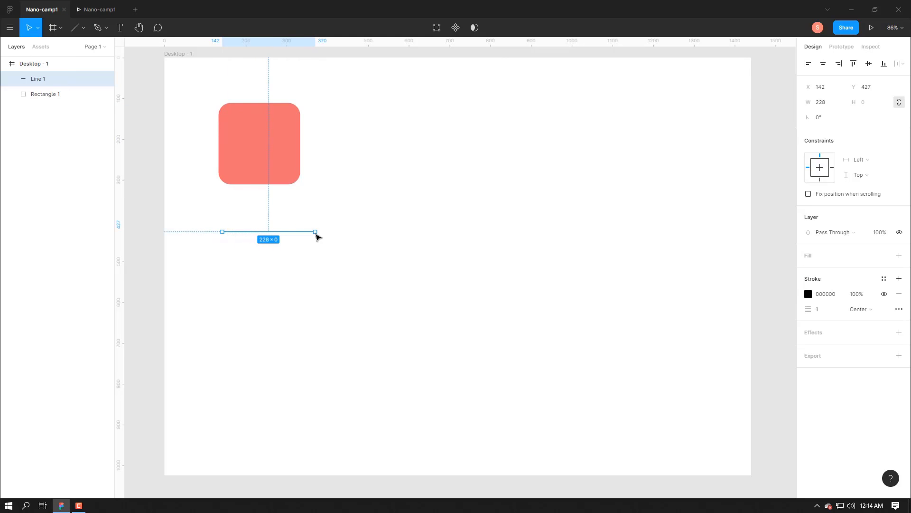
{"action": "left_click", "coordinate": [328, 267]}
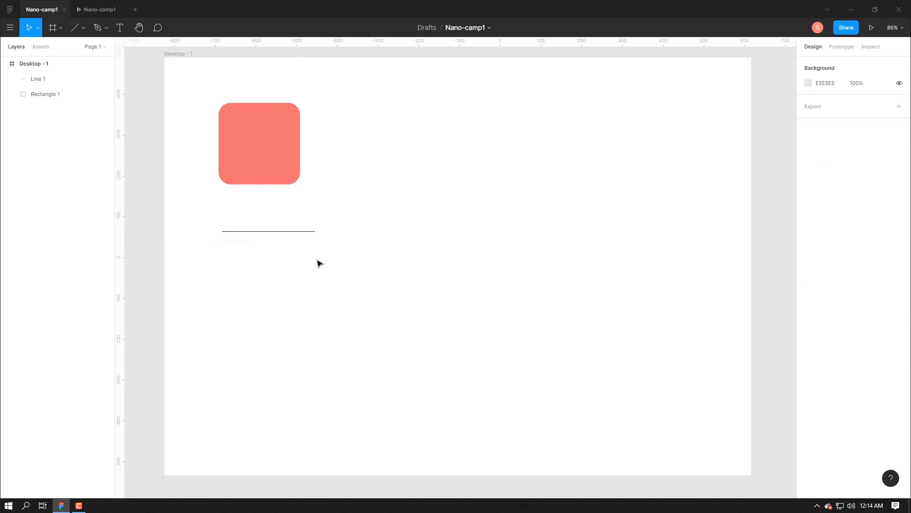
- Set the line's stroke weight to 15 and its stroke alignment to Outside after trying Inside
{"action": "left_click", "coordinate": [309, 233]}
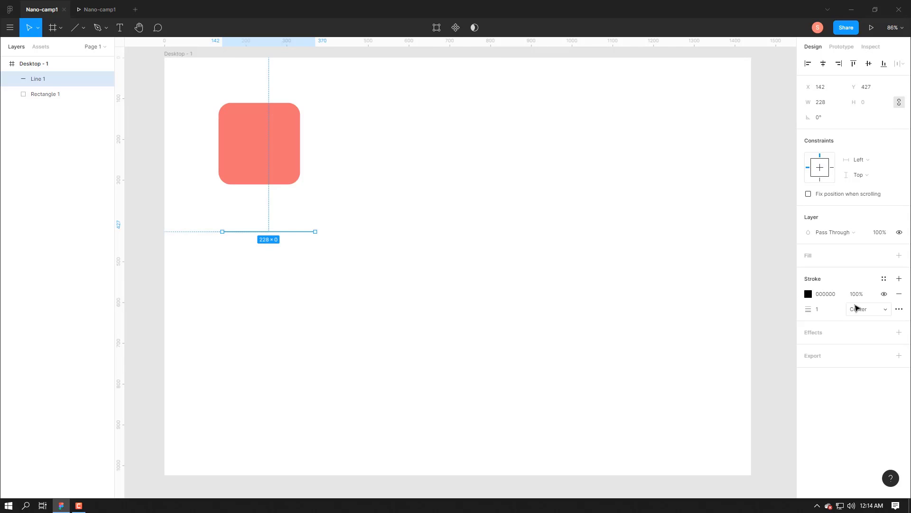
{"action": "left_click", "coordinate": [822, 309]}
{"action": "key", "text": "Return"}
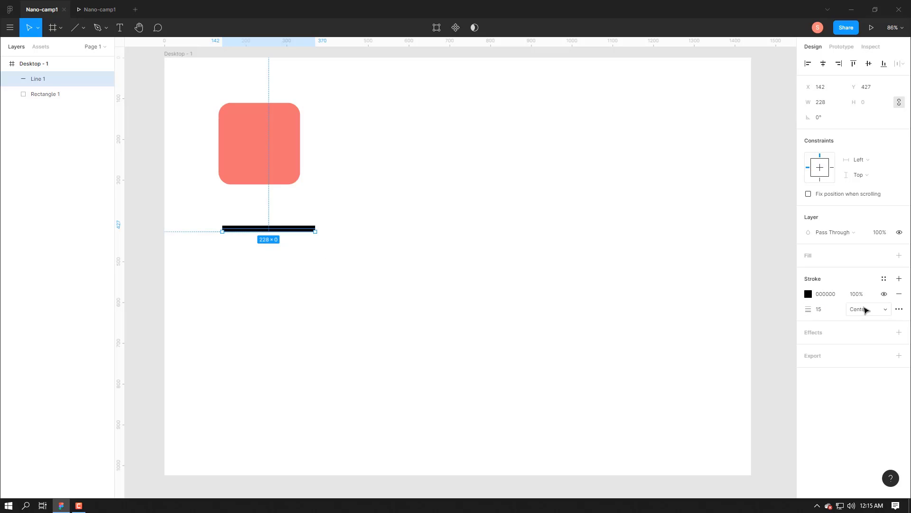
{"action": "left_click", "coordinate": [865, 310]}
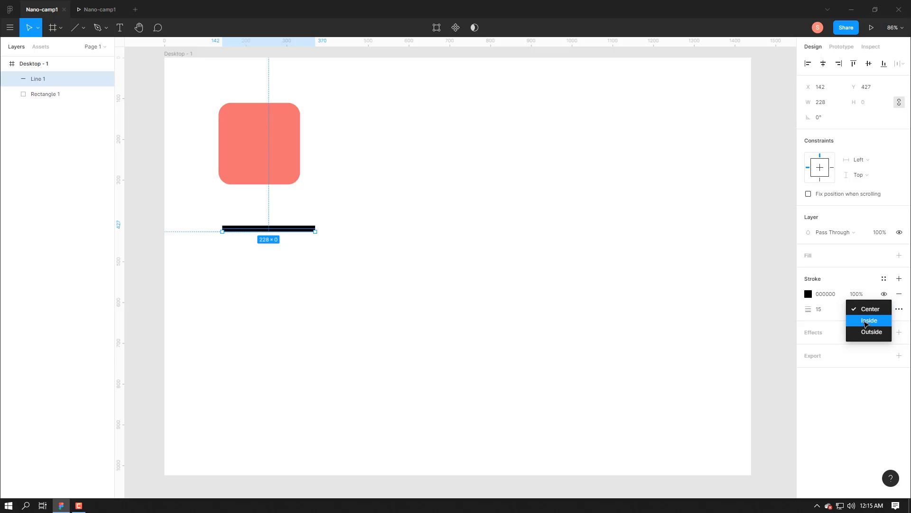
{"action": "left_click", "coordinate": [866, 322]}
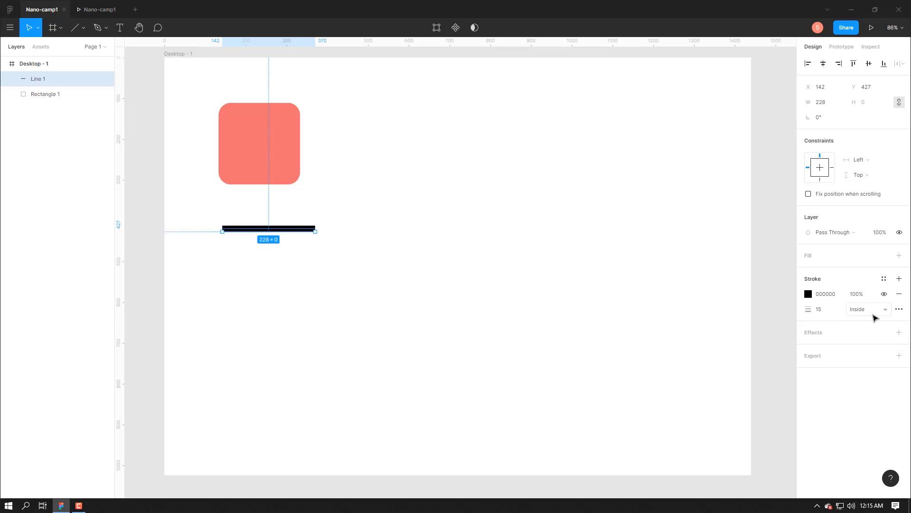
{"action": "left_click", "coordinate": [874, 314]}
{"action": "left_click", "coordinate": [872, 321]}
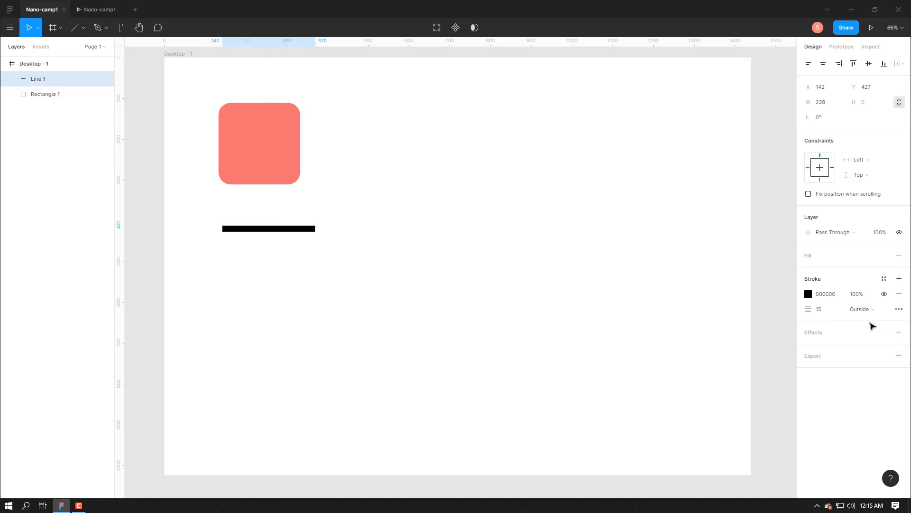
- Give the line's stroke a Round cap and a round join, also trying the Square cap
{"action": "left_click", "coordinate": [899, 309]}
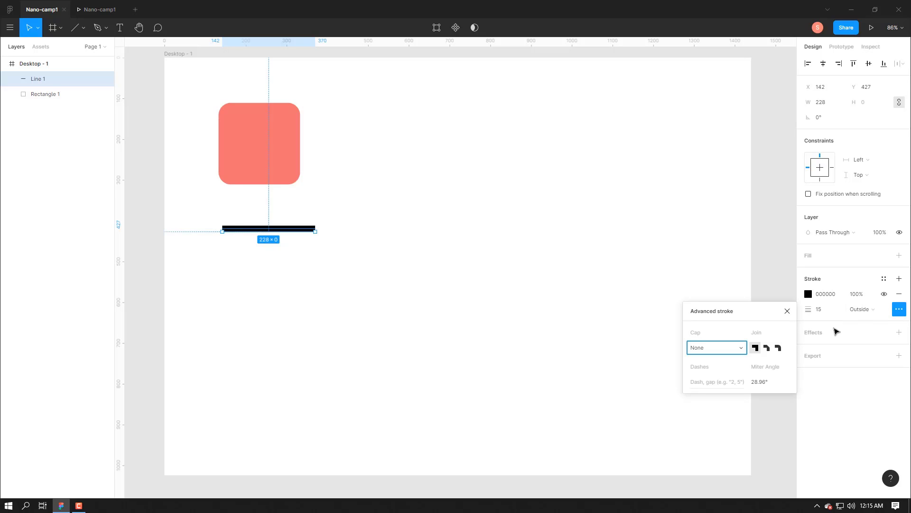
{"action": "left_click", "coordinate": [742, 350]}
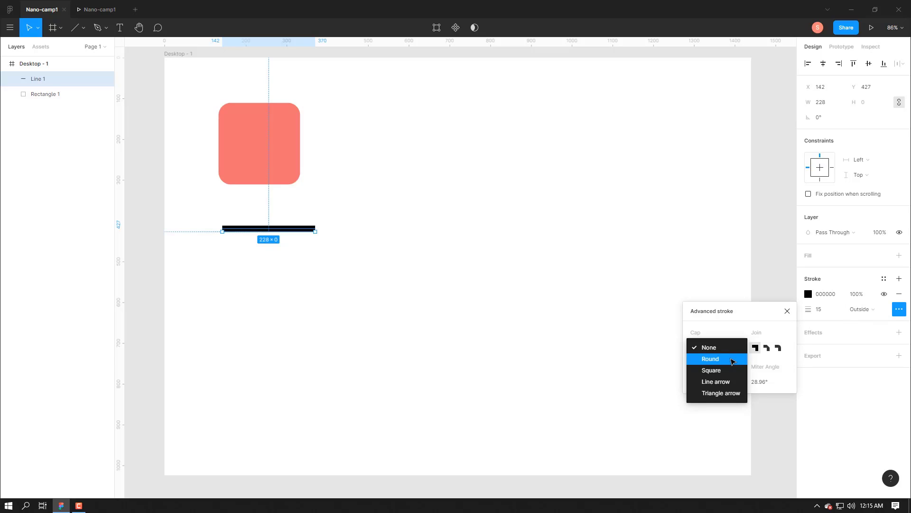
{"action": "left_click", "coordinate": [733, 360]}
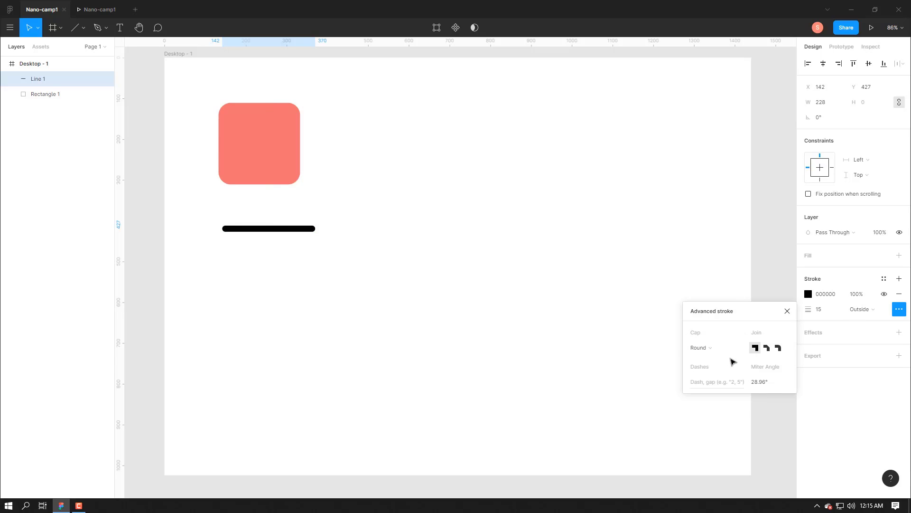
{"action": "left_click", "coordinate": [778, 350]}
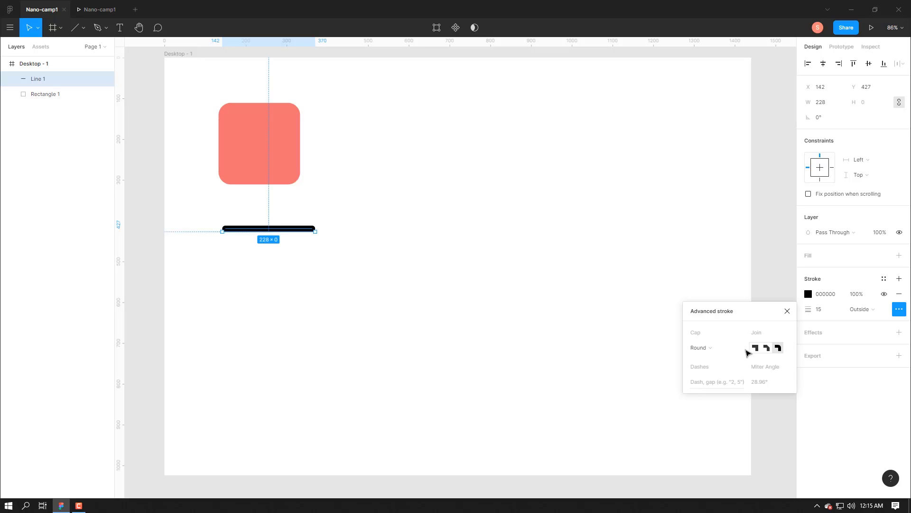
{"action": "left_click", "coordinate": [703, 347]}
{"action": "left_click", "coordinate": [720, 364]}
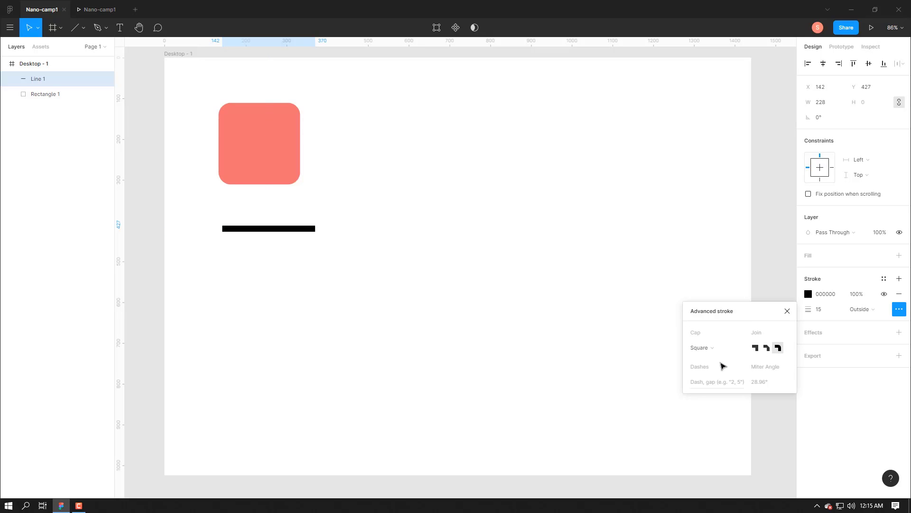
{"action": "left_click", "coordinate": [722, 348]}
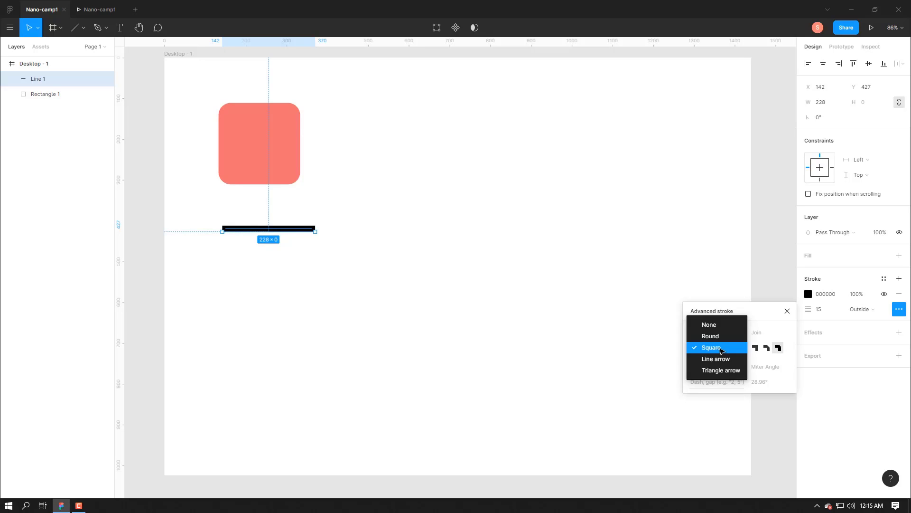
{"action": "left_click", "coordinate": [720, 336]}
{"action": "left_click", "coordinate": [787, 311]}
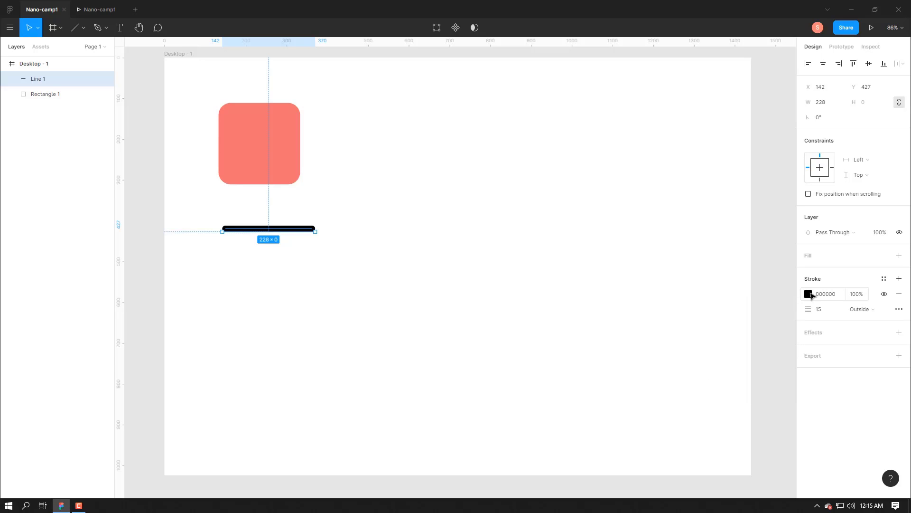
- Recolour the line's stroke red F51919, and replace that with the colour F06F6F sampled from the rectangle
{"action": "left_click", "coordinate": [808, 294]}
{"action": "left_click", "coordinate": [763, 312]}
{"action": "mouse_move", "coordinate": [774, 306]}
{"action": "left_mouse_down"}
{"action": "mouse_move", "coordinate": [785, 270]}
{"action": "mouse_move", "coordinate": [749, 315]}
{"action": "mouse_move", "coordinate": [785, 264]}
{"action": "left_mouse_up"}
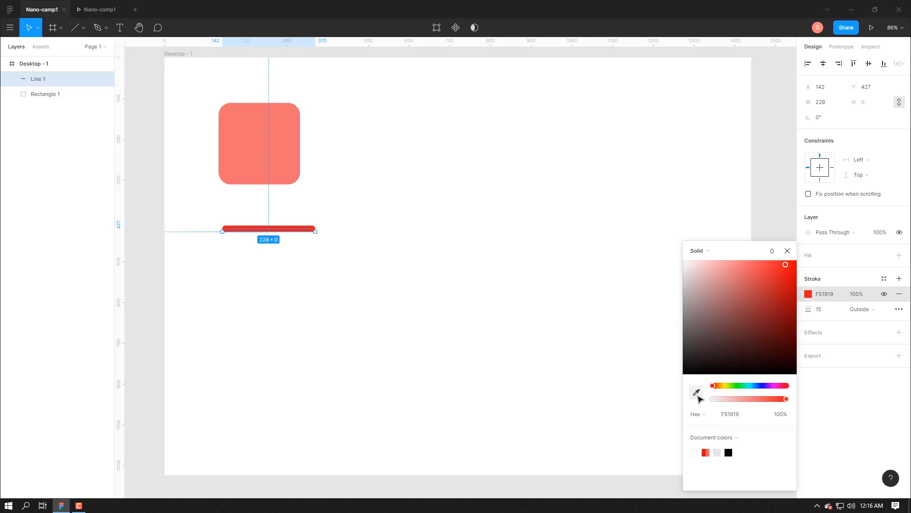
{"action": "left_click", "coordinate": [696, 392]}
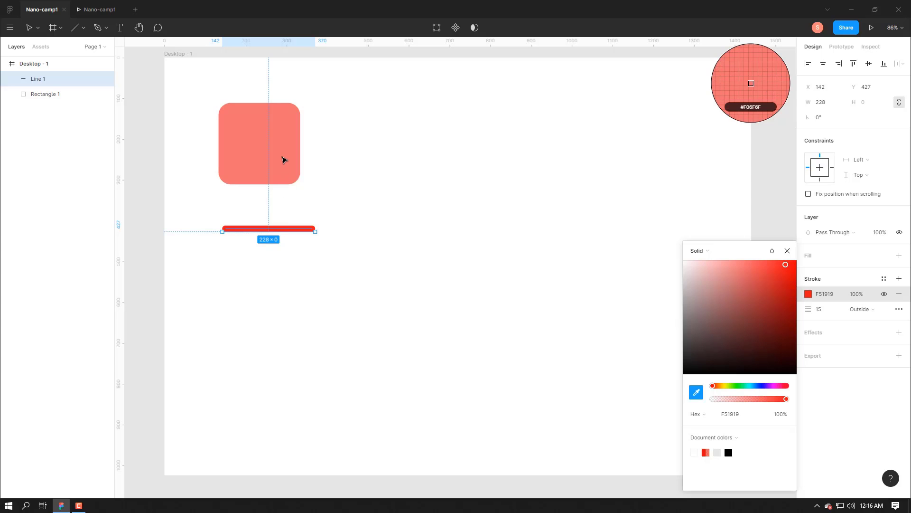
{"action": "left_click", "coordinate": [283, 160]}
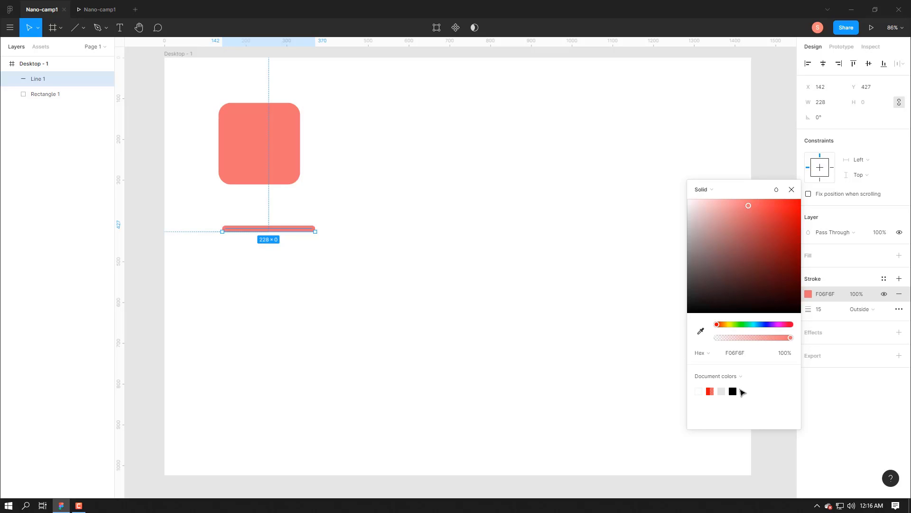
- View the Personal Colors palette for the line's stroke, return to Document colors and close the colour picker
{"action": "left_click", "coordinate": [726, 375]}
{"action": "left_click", "coordinate": [731, 386]}
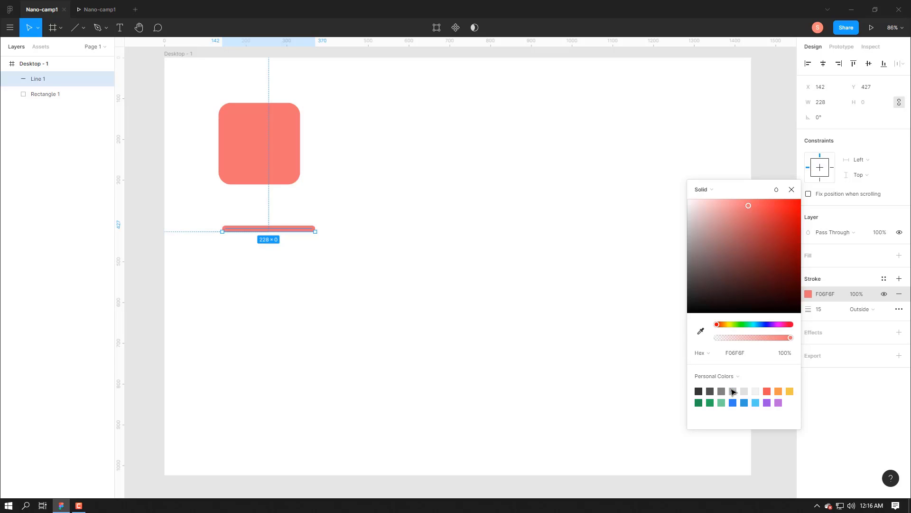
{"action": "left_click", "coordinate": [723, 376]}
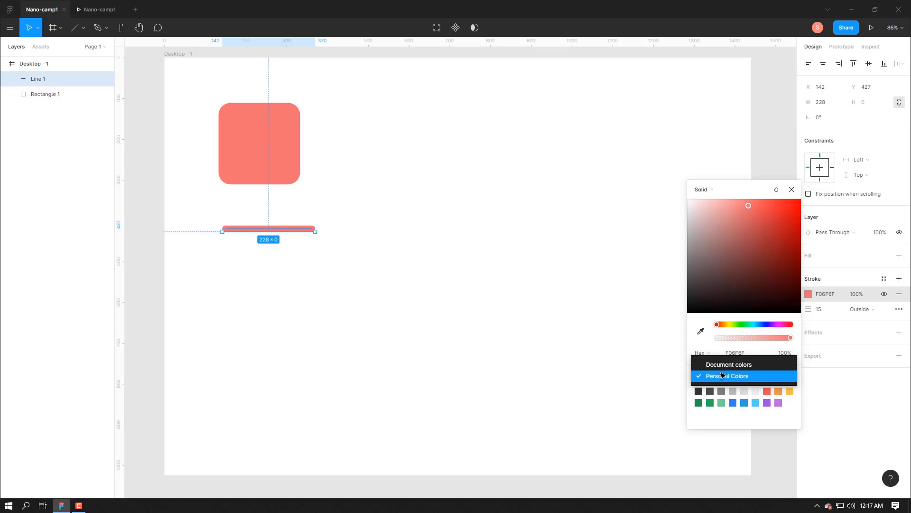
{"action": "left_click", "coordinate": [725, 368]}
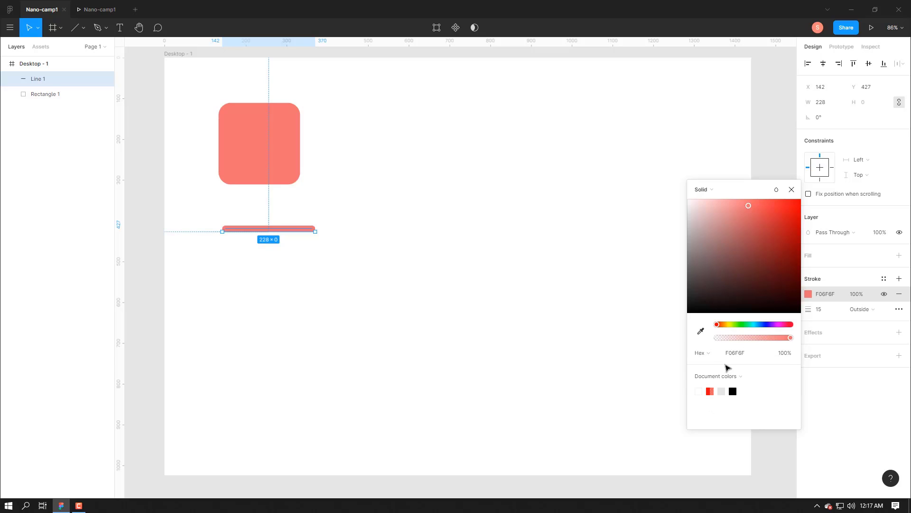
{"action": "left_click", "coordinate": [792, 190]}
- Draw a horizontal arrow about 230 long below the red line with the Arrow tool
{"action": "left_click", "coordinate": [82, 28]}
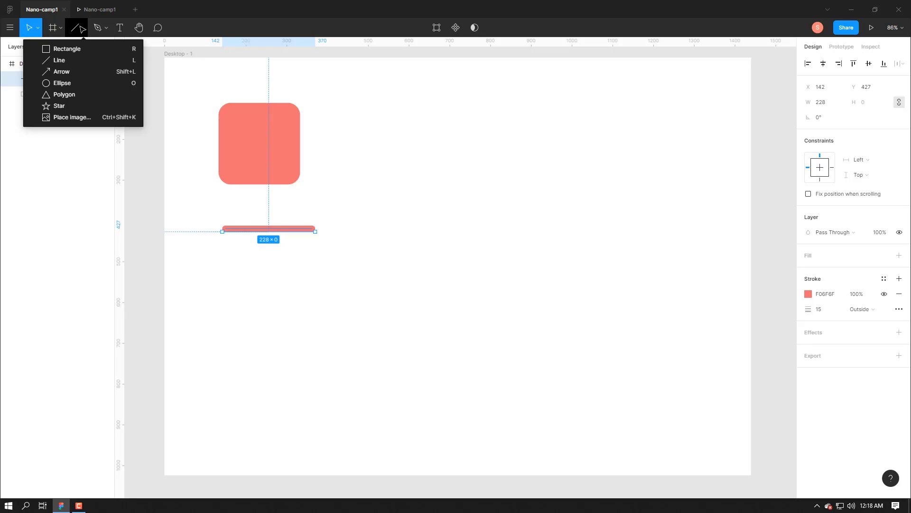
{"action": "left_click", "coordinate": [65, 72]}
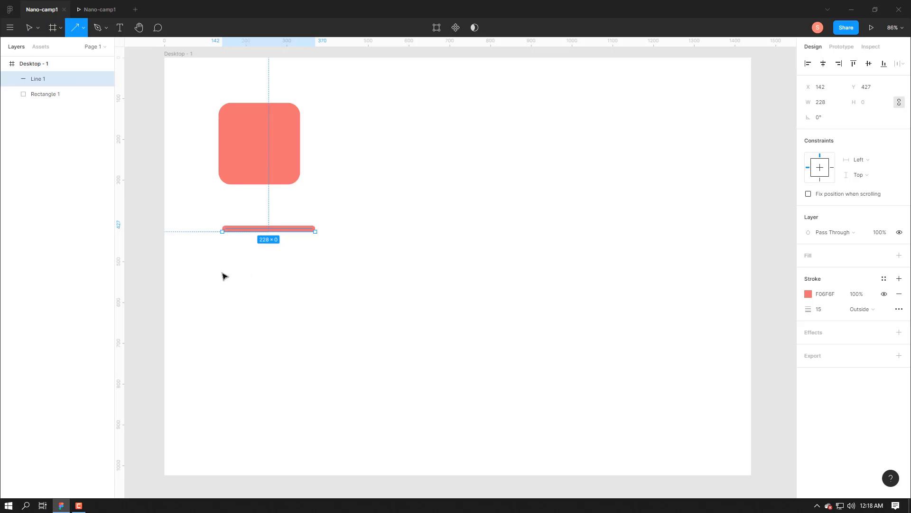
{"action": "left_click_drag", "start_coordinate": [221, 272], "coordinate": [316, 281]}
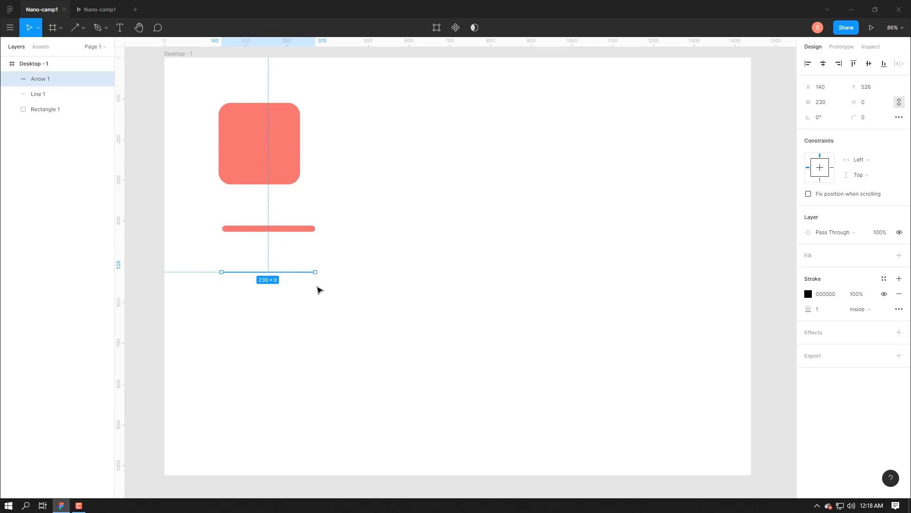
{"action": "left_click", "coordinate": [326, 306]}
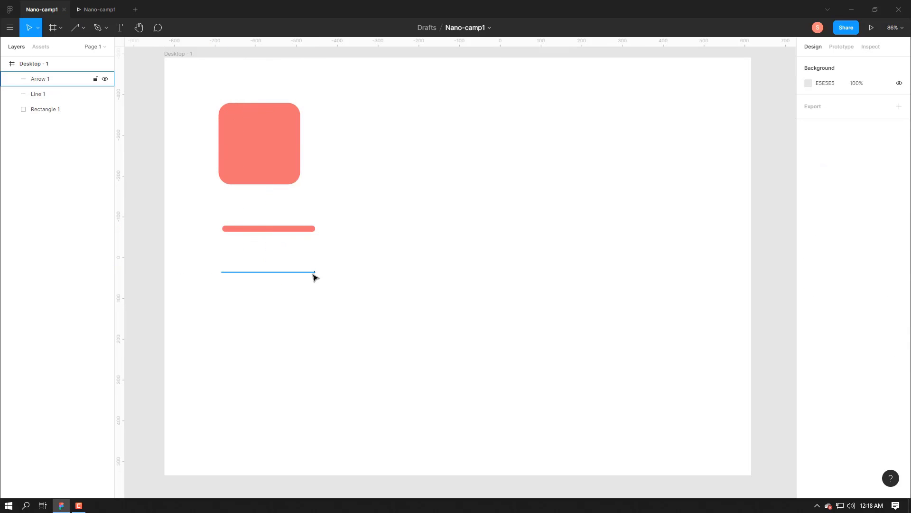
- Set the arrow's stroke weight to 15
{"action": "left_click", "coordinate": [313, 274]}
{"action": "left_click", "coordinate": [839, 312]}
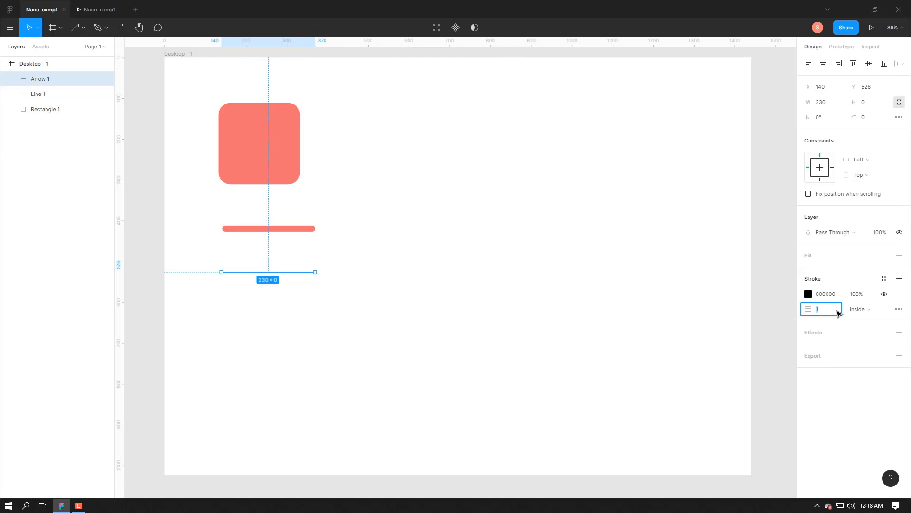
{"action": "key", "text": "Return"}
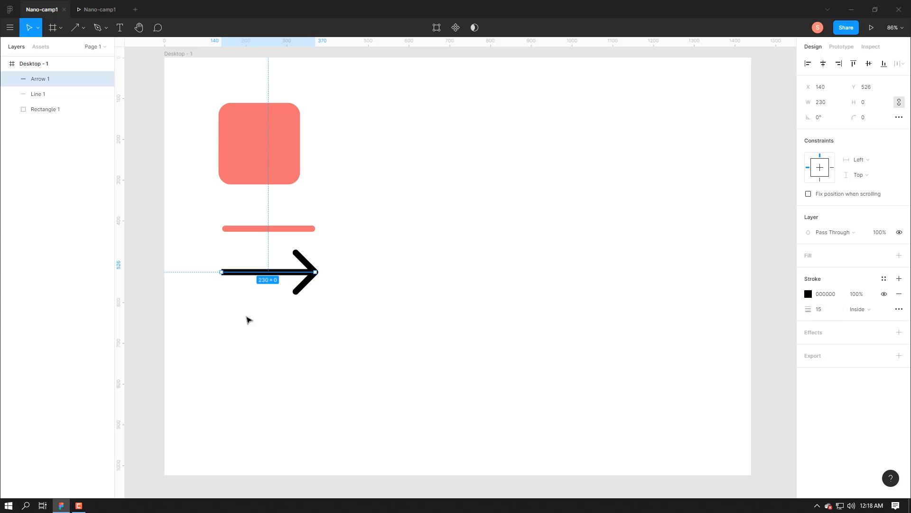
{"action": "left_click", "coordinate": [326, 306]}
{"action": "left_click", "coordinate": [314, 276]}
- Draw a circle beside the red rectangle with the Ellipse tool and set its size to 200 by 200
{"action": "left_click", "coordinate": [83, 28]}
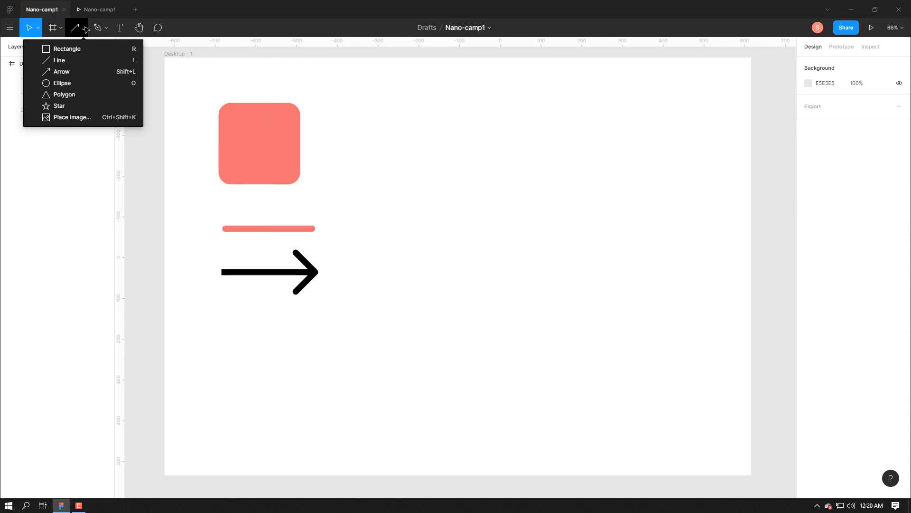
{"action": "left_click", "coordinate": [62, 84]}
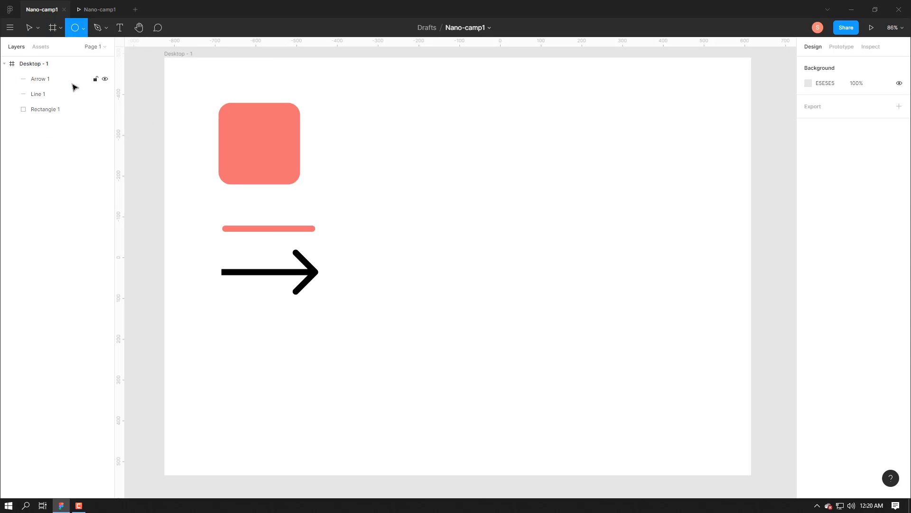
{"action": "left_click_drag", "start_coordinate": [343, 107], "coordinate": [417, 181]}
{"action": "left_click", "coordinate": [825, 103]}
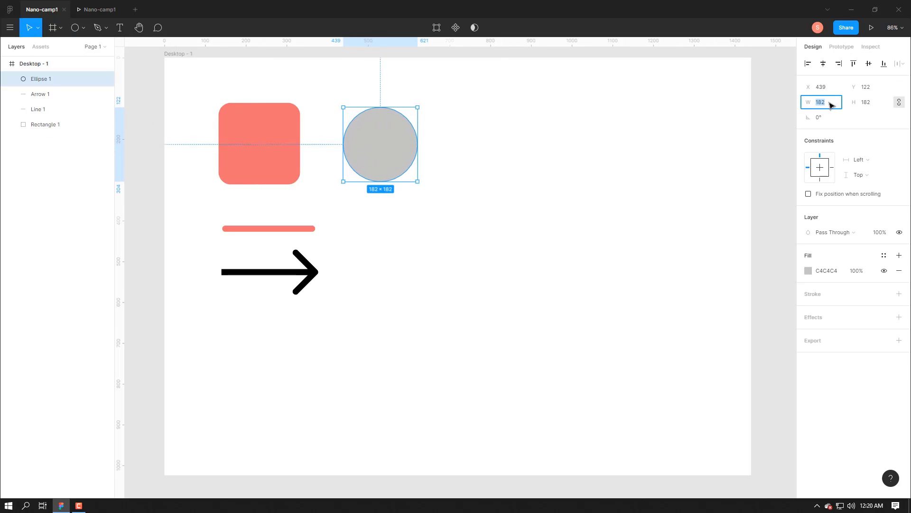
{"action": "type", "text": "200"}
{"action": "key", "text": "Return"}
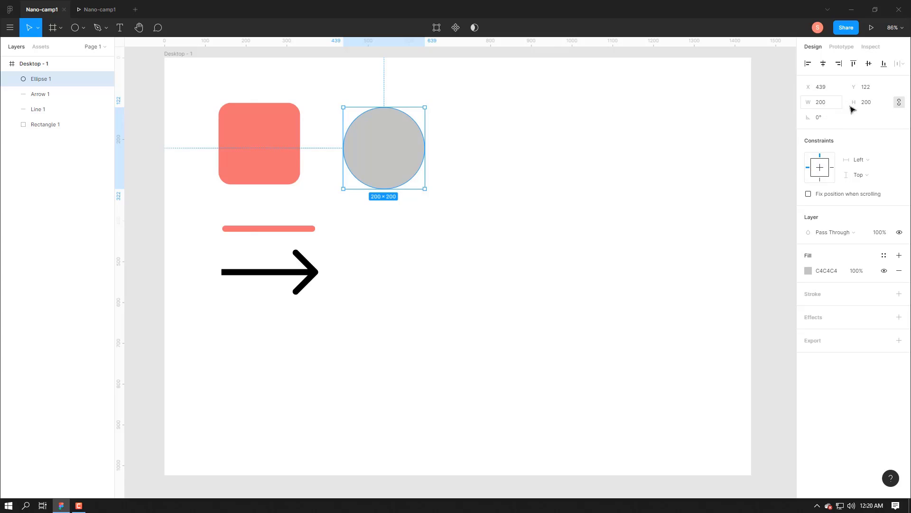
{"action": "left_click", "coordinate": [902, 102]}
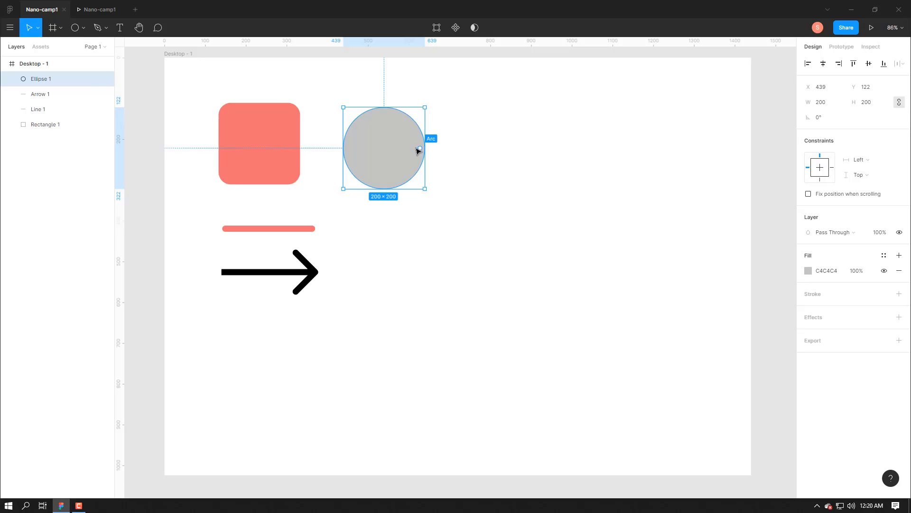
- Try turning the circle into an open ring with a -94.4% sweep and 86.16% ratio, and restore the full solid circle
{"action": "mouse_move", "coordinate": [418, 148]}
{"action": "left_mouse_down"}
{"action": "mouse_move", "coordinate": [403, 153]}
{"action": "mouse_move", "coordinate": [414, 161]}
{"action": "left_mouse_up"}
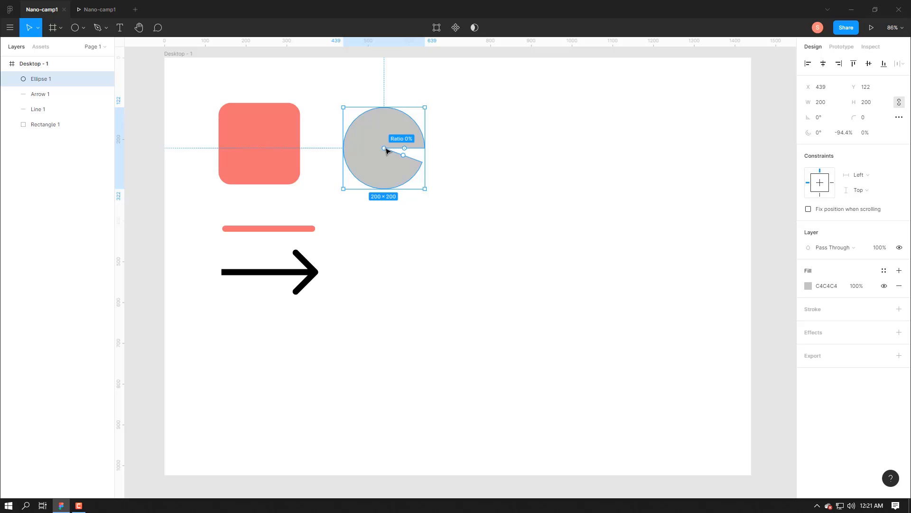
{"action": "left_click_drag", "start_coordinate": [385, 149], "coordinate": [351, 144]}
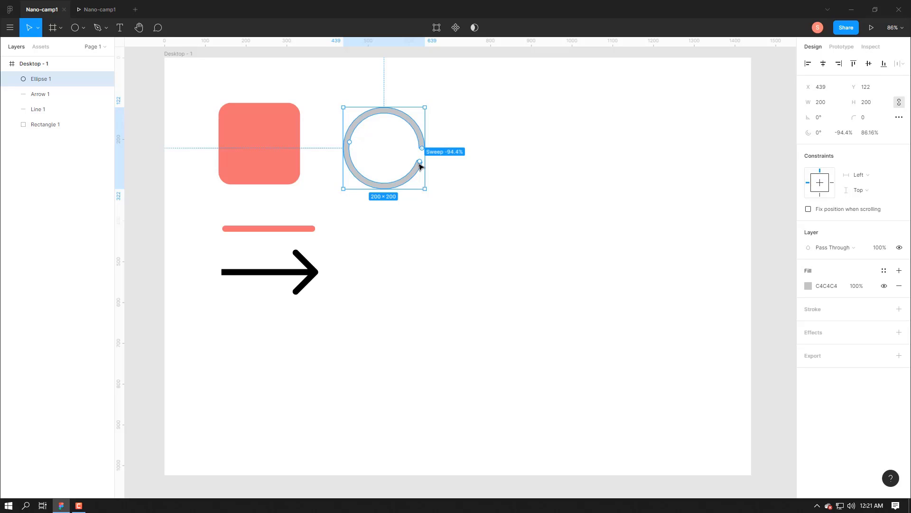
{"action": "mouse_move", "coordinate": [420, 161]}
{"action": "left_mouse_down"}
{"action": "mouse_move", "coordinate": [401, 179]}
{"action": "mouse_move", "coordinate": [422, 148]}
{"action": "left_mouse_up"}
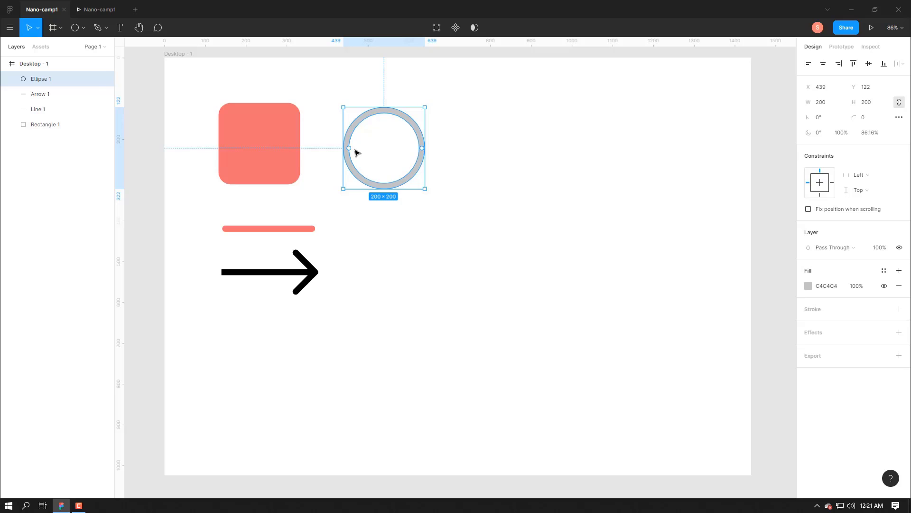
{"action": "mouse_move", "coordinate": [351, 149]}
{"action": "left_click_drag", "start_coordinate": [351, 149], "coordinate": [382, 149]}
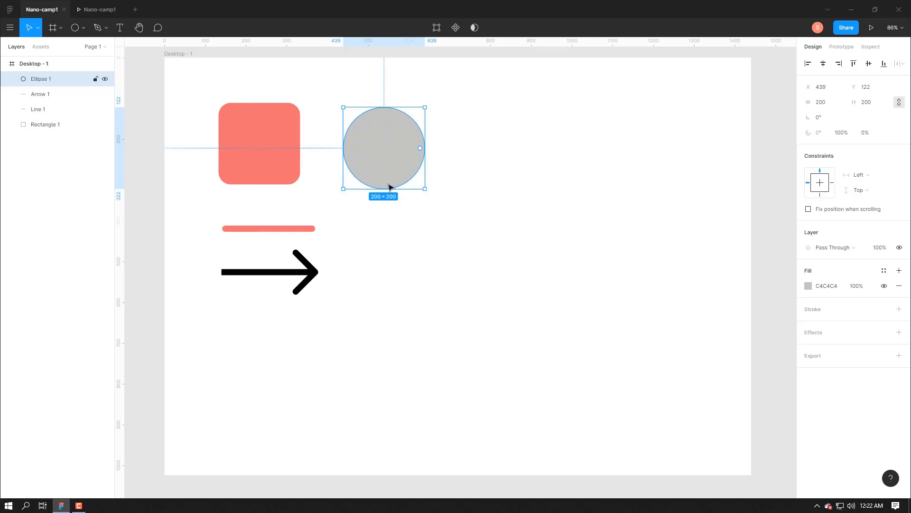
{"action": "left_click", "coordinate": [400, 243]}
{"action": "left_click", "coordinate": [388, 164]}
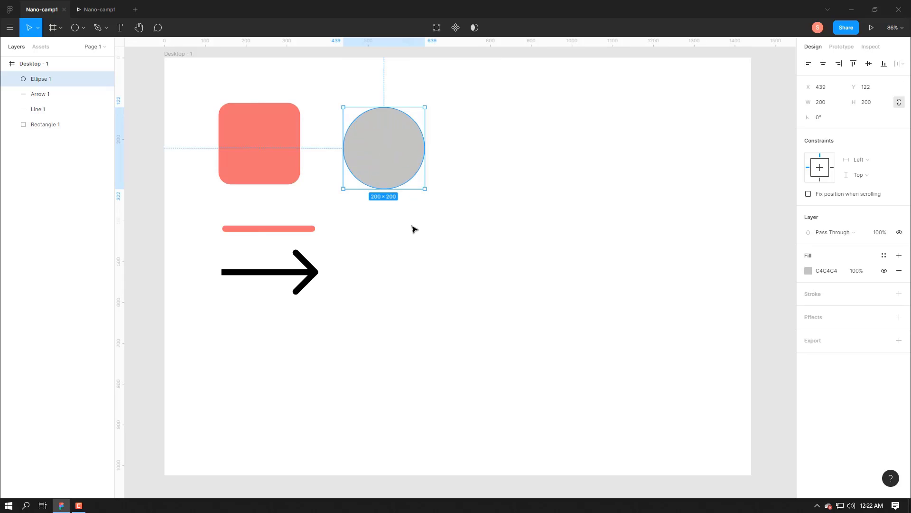
- Draw a triangle beside the circle with the Polygon tool, sized 200 by 200, and round its corners to radius 27
{"action": "left_click", "coordinate": [83, 27]}
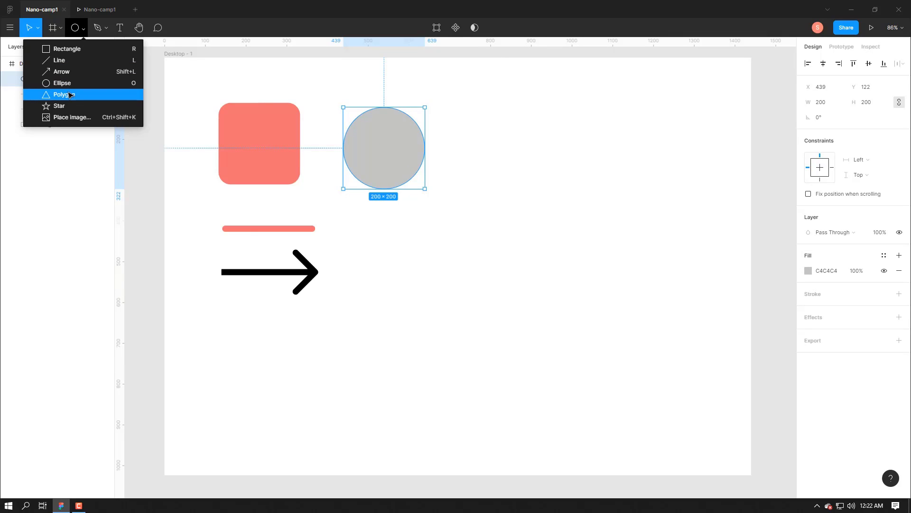
{"action": "left_click", "coordinate": [69, 95]}
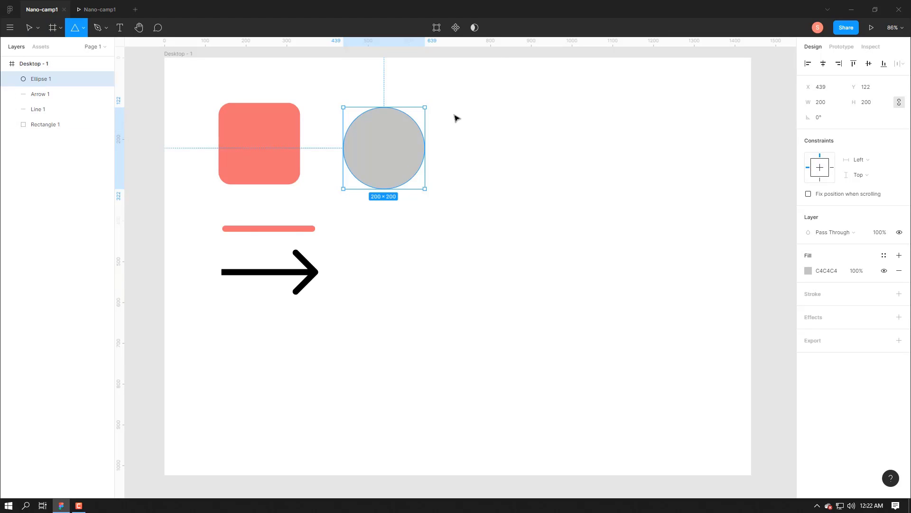
{"action": "left_click_drag", "start_coordinate": [454, 114], "coordinate": [497, 214]}
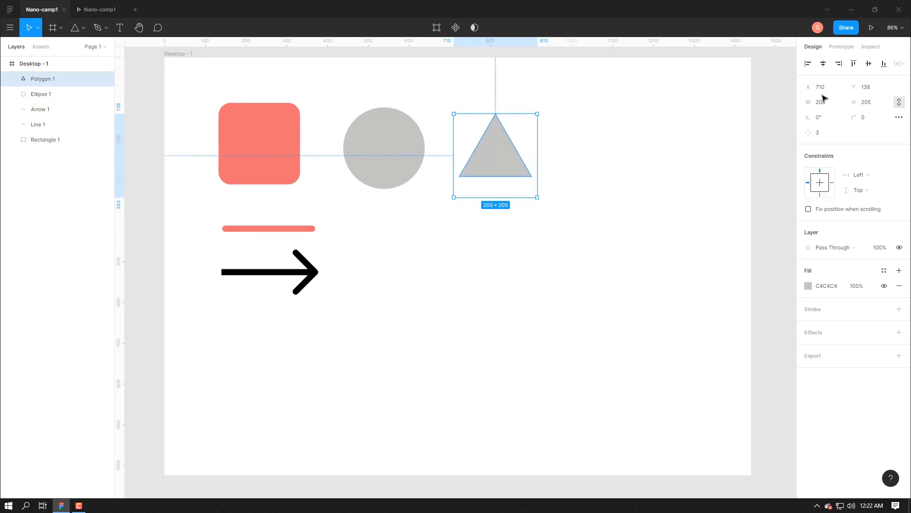
{"action": "left_click", "coordinate": [834, 104]}
{"action": "key", "text": "ctrl+a"}
{"action": "key", "text": "BackSpace"}
{"action": "key", "text": "Return"}
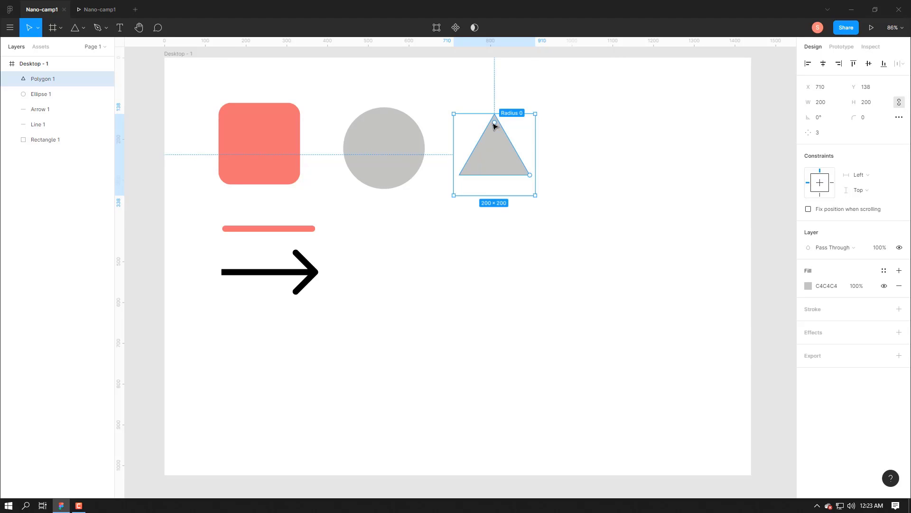
{"action": "left_click_drag", "start_coordinate": [495, 125], "coordinate": [495, 140]}
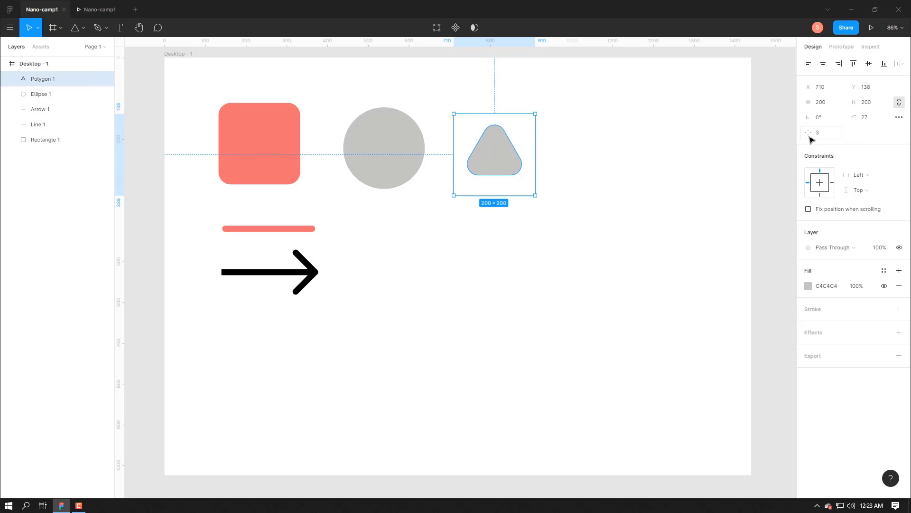
- Try four sides on the polygon, return it to 3 sides, and move it up to Y 122, level with the circle
{"action": "mouse_move", "coordinate": [812, 136]}
{"action": "left_mouse_down"}
{"action": "mouse_move", "coordinate": [865, 135]}
{"action": "mouse_move", "coordinate": [814, 131]}
{"action": "left_mouse_up"}
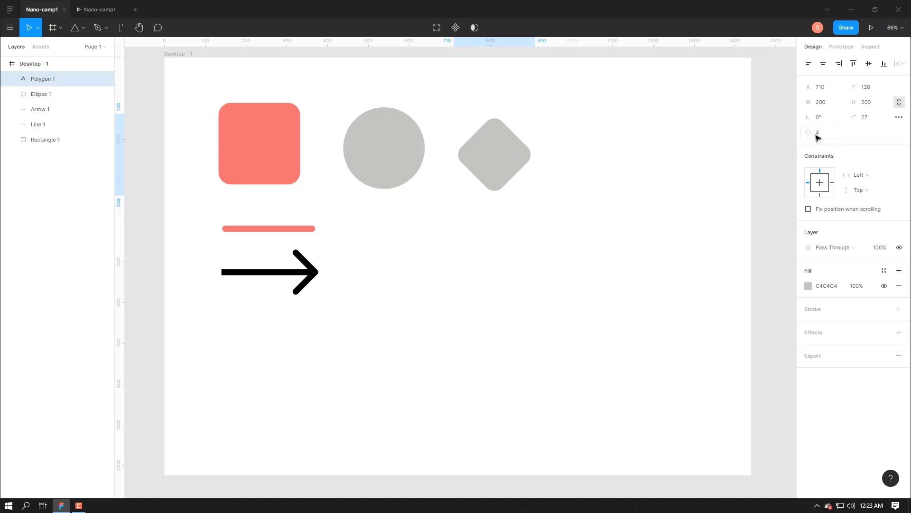
{"action": "left_click", "coordinate": [829, 133]}
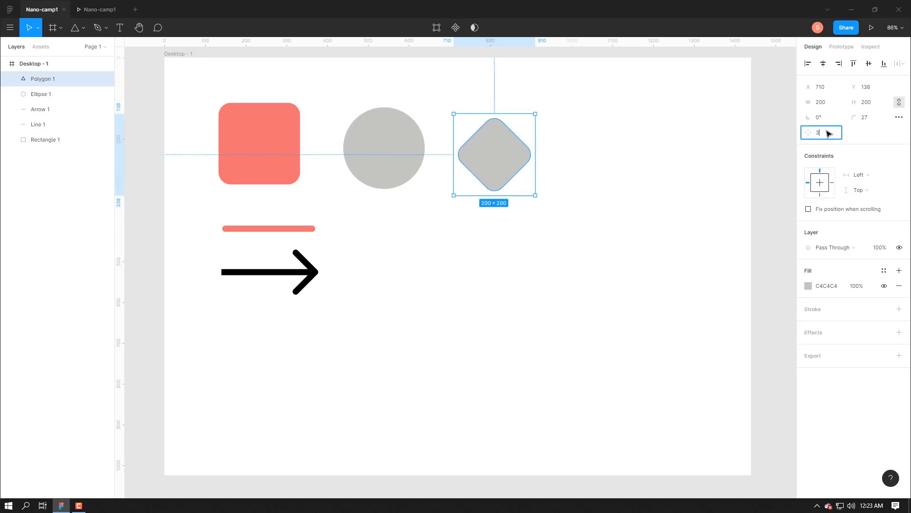
{"action": "type", "text": "3"}
{"action": "key", "text": "Return"}
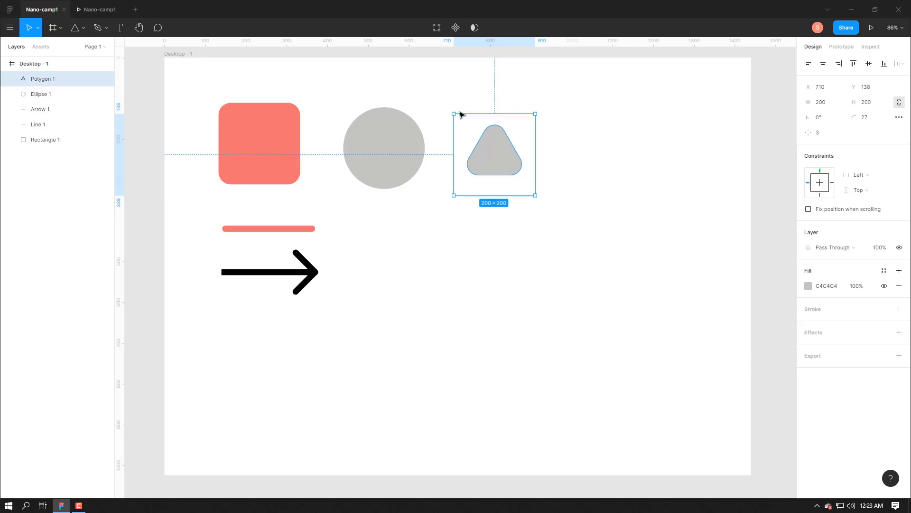
{"action": "left_click_drag", "start_coordinate": [491, 149], "coordinate": [491, 142]}
- Draw a five-pointed star about 177 by 177 beside the triangle with the Star tool and nudge it to X 958
{"action": "left_click", "coordinate": [84, 28]}
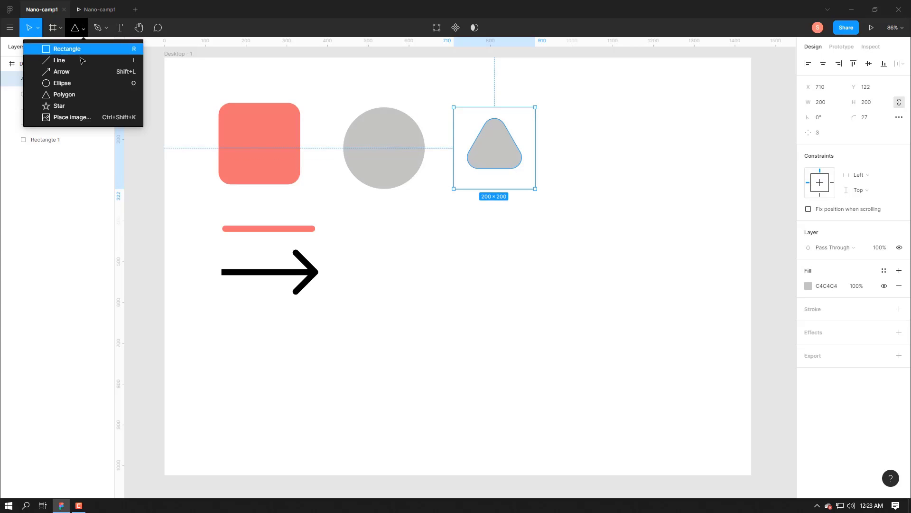
{"action": "left_click", "coordinate": [70, 106]}
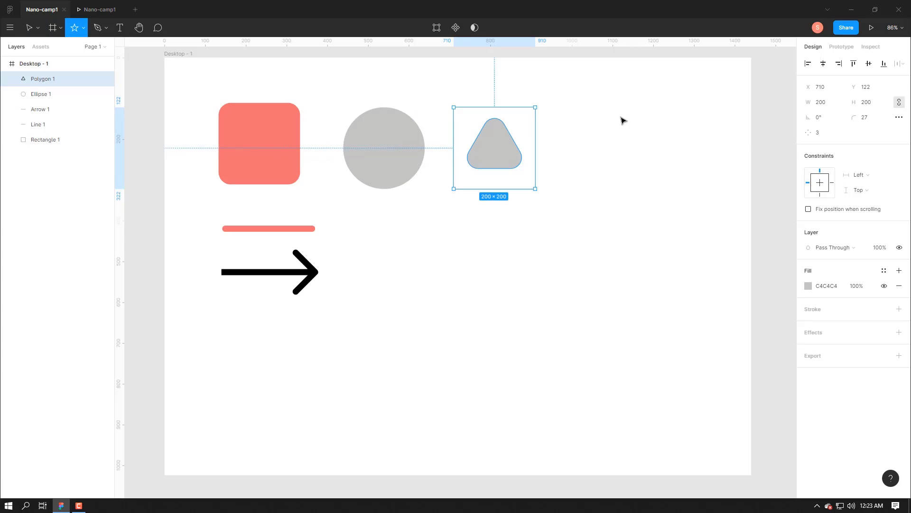
{"action": "left_click_drag", "start_coordinate": [554, 112], "coordinate": [615, 186]}
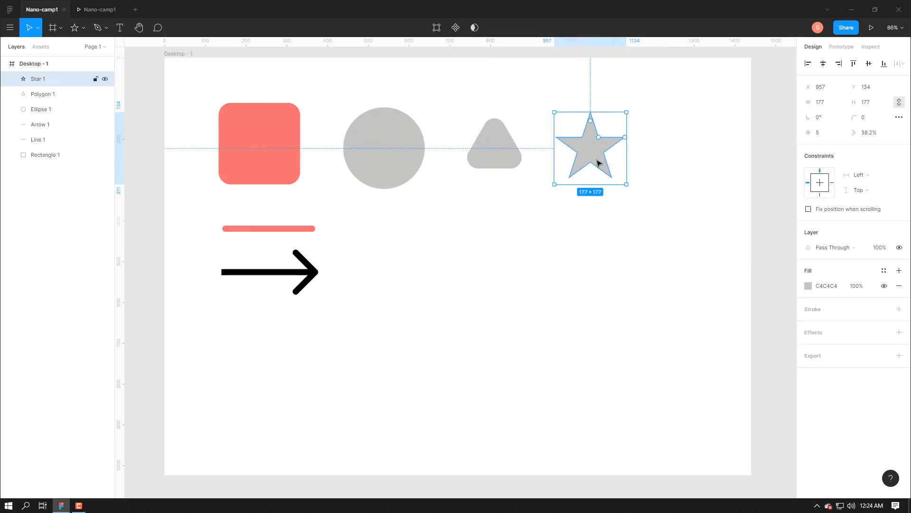
{"action": "left_click_drag", "start_coordinate": [592, 148], "coordinate": [593, 151]}
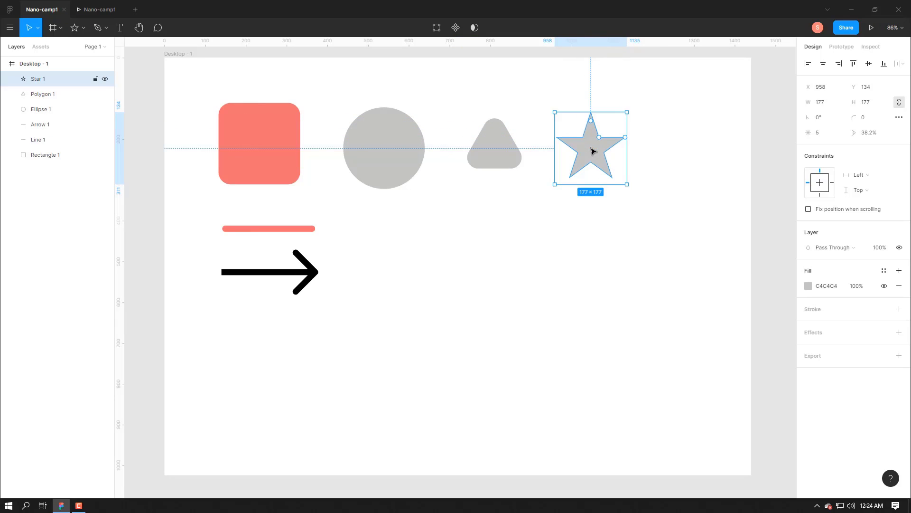
- Give the star 6 points and a ratio of 60.6%, after trying a 57% ratio
{"action": "mouse_move", "coordinate": [599, 139]}
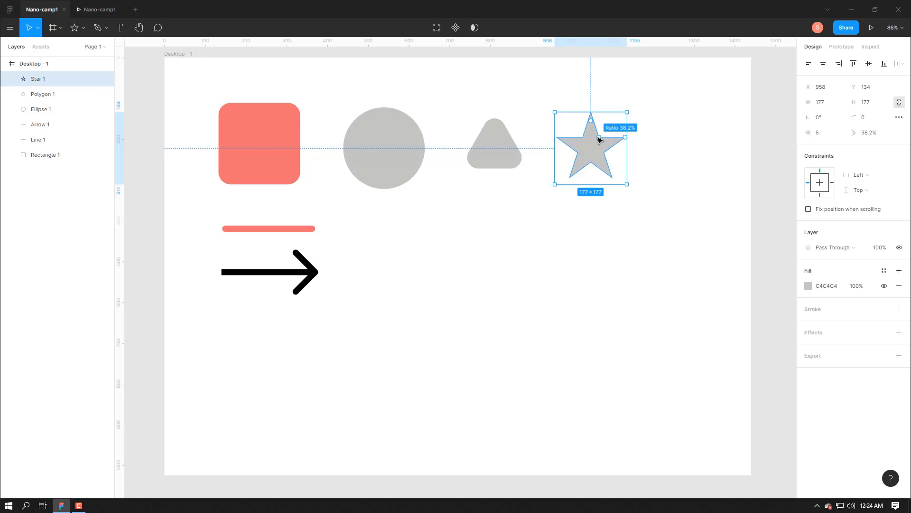
{"action": "mouse_move", "coordinate": [599, 139]}
{"action": "left_mouse_down"}
{"action": "mouse_move", "coordinate": [592, 150]}
{"action": "mouse_move", "coordinate": [608, 138]}
{"action": "left_mouse_up"}
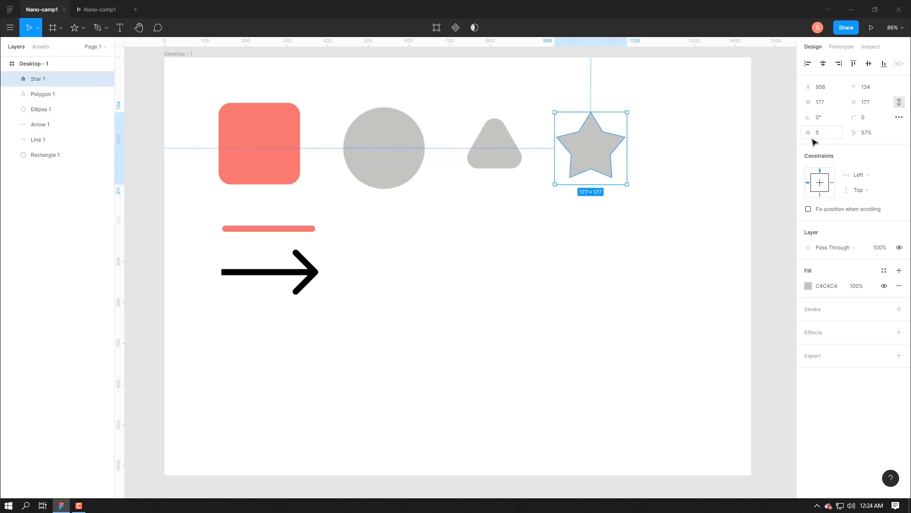
{"action": "left_click_drag", "start_coordinate": [813, 134], "coordinate": [869, 134]}
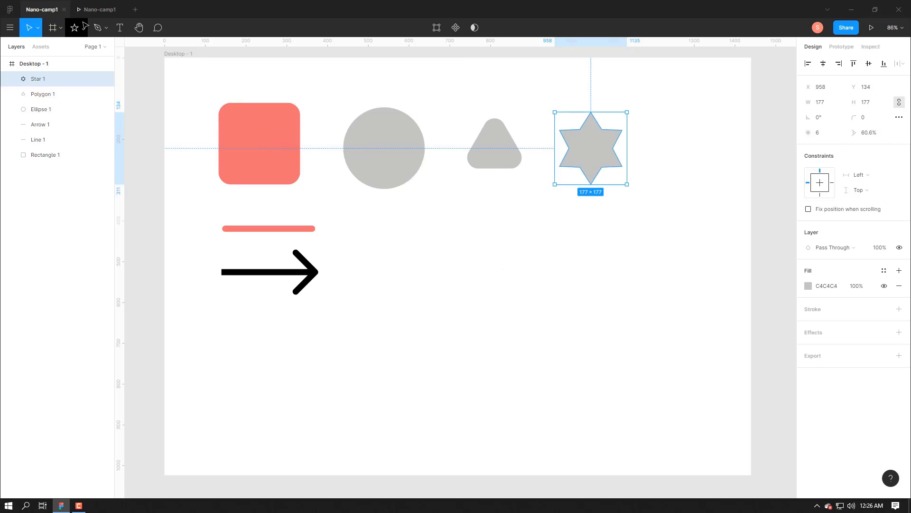
{"action": "left_click", "coordinate": [84, 22]}
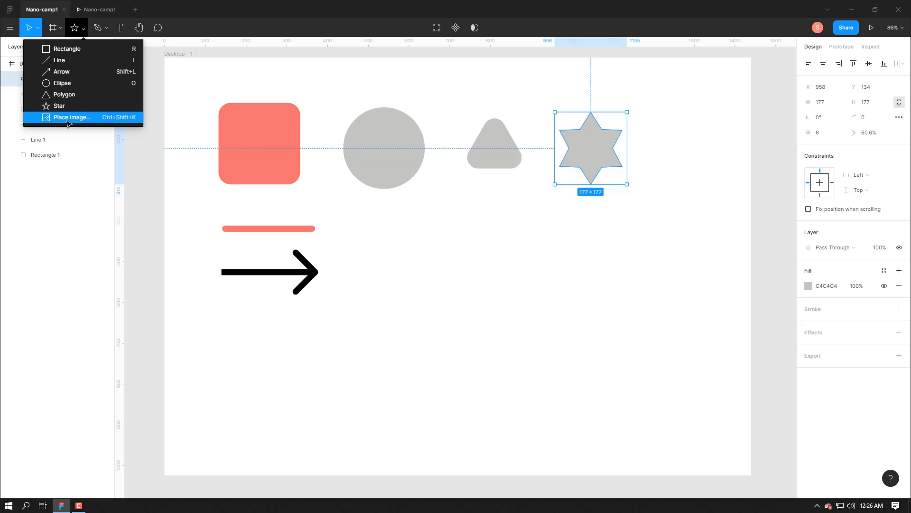
{"action": "left_click", "coordinate": [81, 27]}
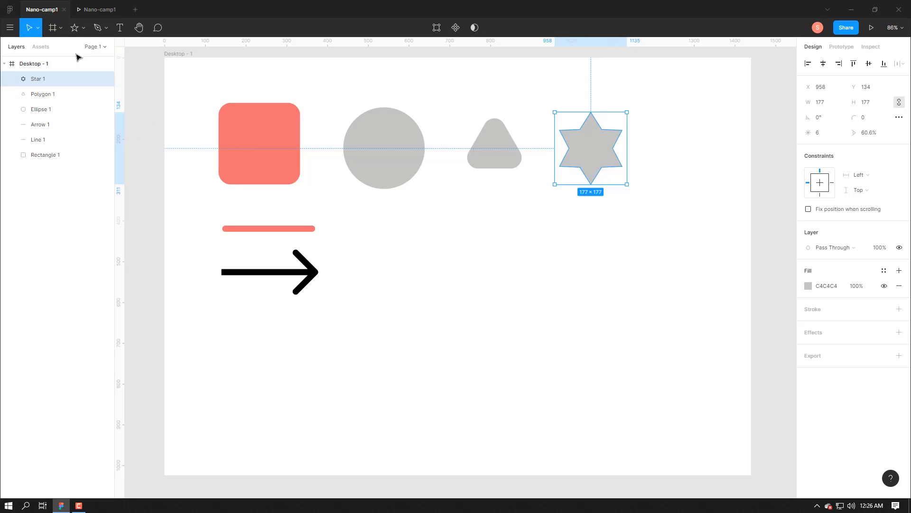
- Select the Desktop - 1 frame to view its properties and selection colors, and select the circle
{"action": "left_click", "coordinate": [20, 66]}
{"action": "left_click", "coordinate": [20, 65]}
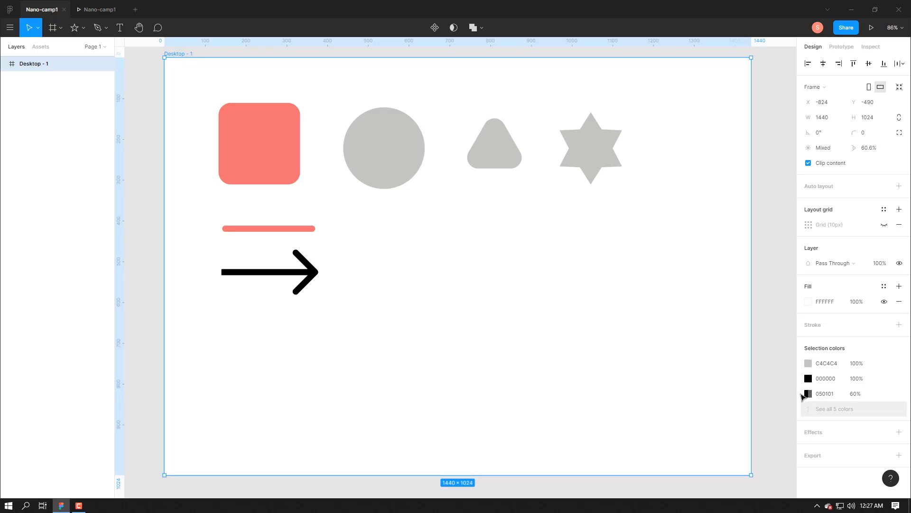
{"action": "left_click", "coordinate": [413, 172]}
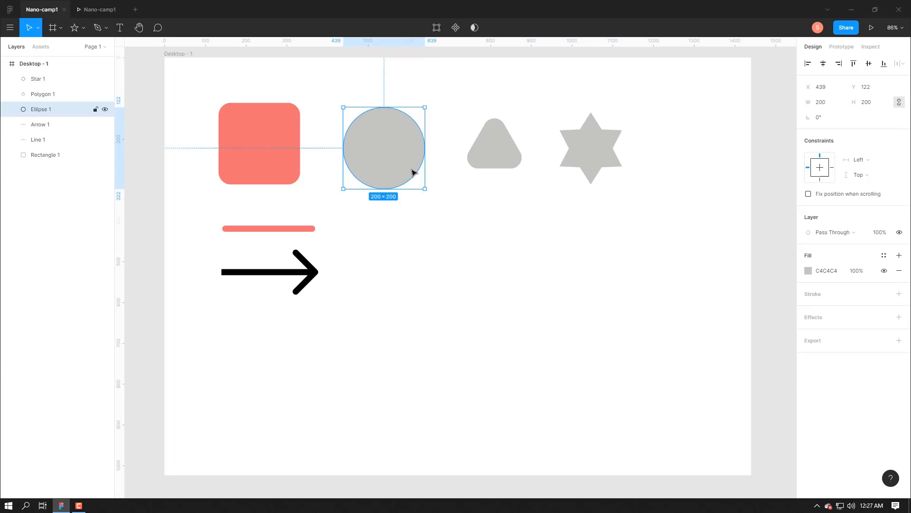
- Select the circle, triangle and star together and change their fill to the document's black, 000000
{"action": "left_click", "coordinate": [492, 161], "text": "shift"}
{"action": "left_click", "coordinate": [587, 159], "text": "shift"}
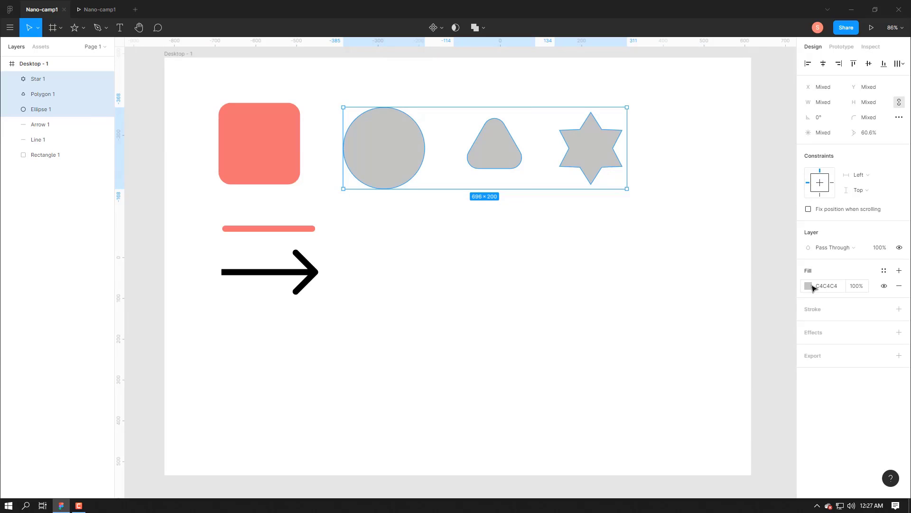
{"action": "left_click", "coordinate": [808, 285]}
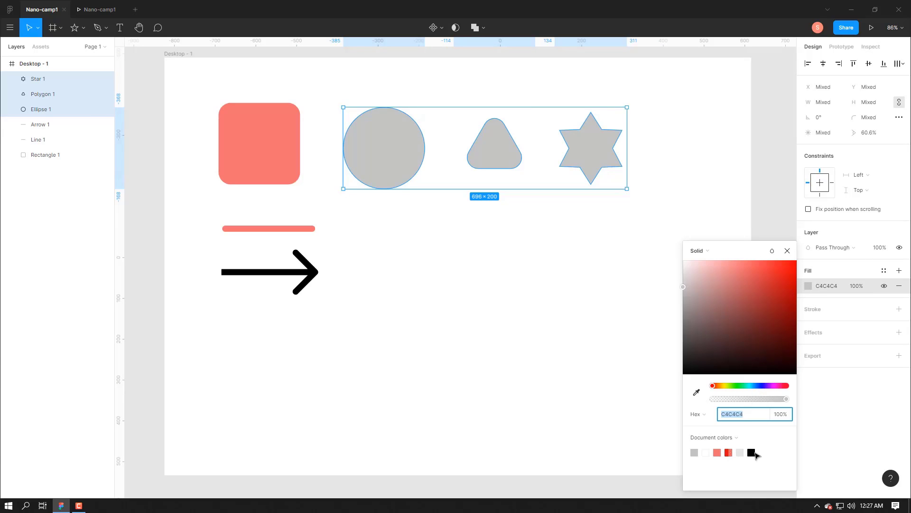
{"action": "left_click", "coordinate": [751, 453]}
{"action": "left_click", "coordinate": [787, 250]}
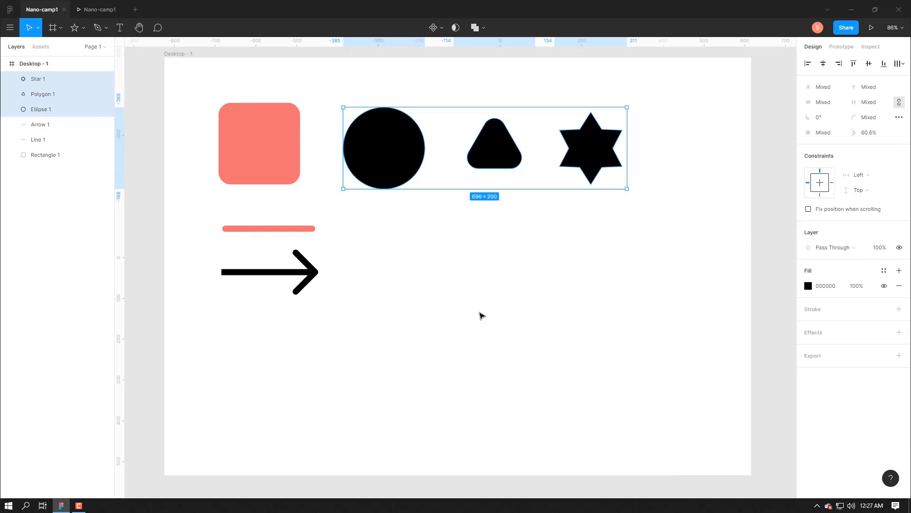
- Select the Desktop - 1 frame and change its black 000000 selection color to red FF0000
{"action": "left_click", "coordinate": [480, 313]}
{"action": "left_click", "coordinate": [808, 363]}
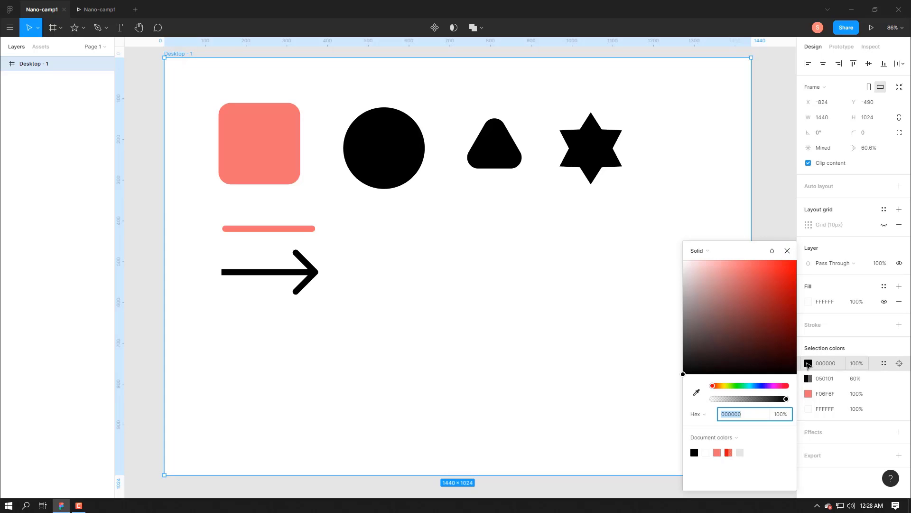
{"action": "left_click_drag", "start_coordinate": [702, 364], "coordinate": [798, 259]}
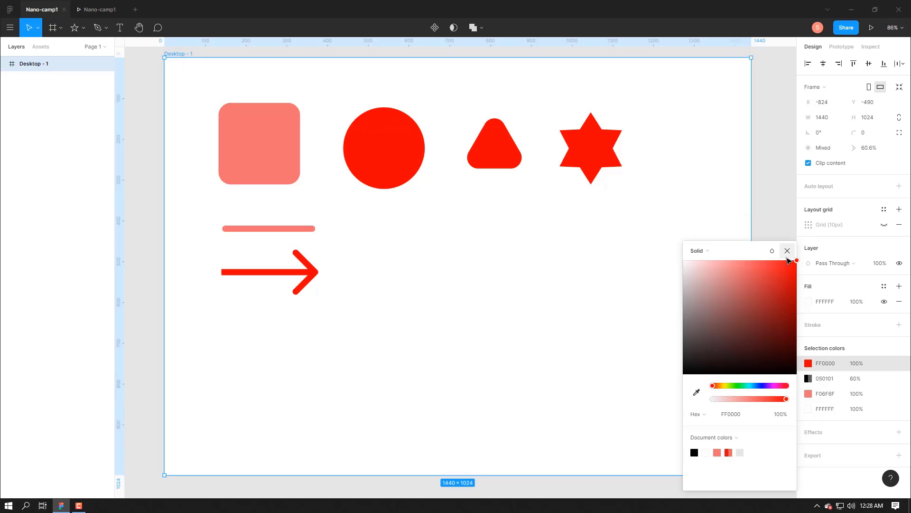
{"action": "left_click", "coordinate": [786, 256]}
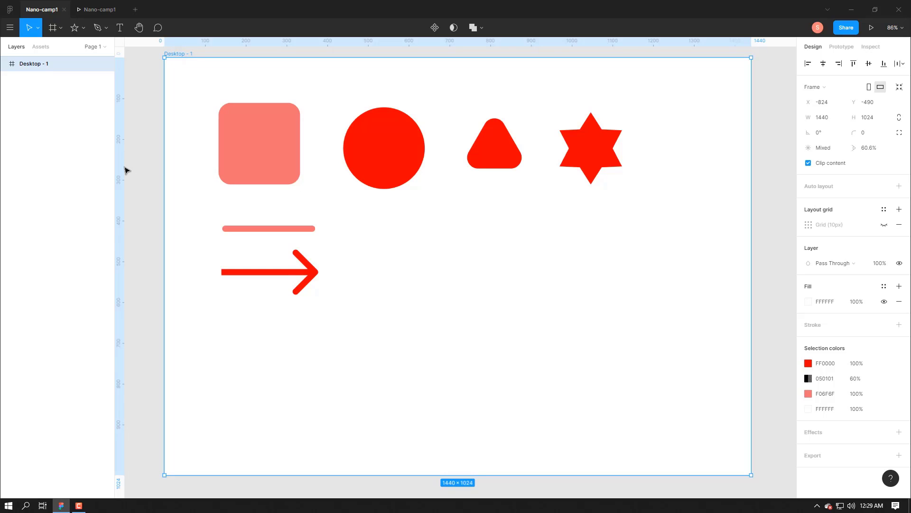
- Try a vertical ruler guide on the rounded square's left edge and a horizontal one on its top edge, and remove both guides
{"action": "left_click_drag", "start_coordinate": [125, 167], "coordinate": [219, 172]}
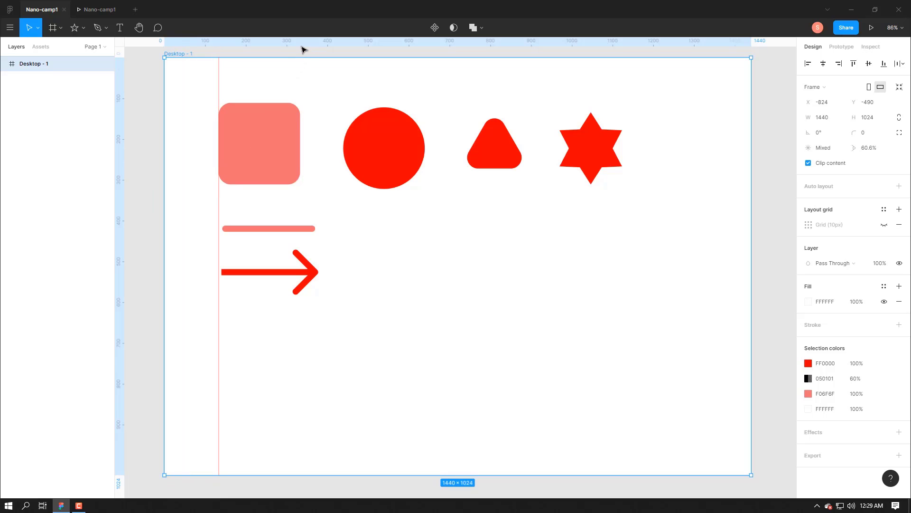
{"action": "left_click_drag", "start_coordinate": [304, 50], "coordinate": [305, 109]}
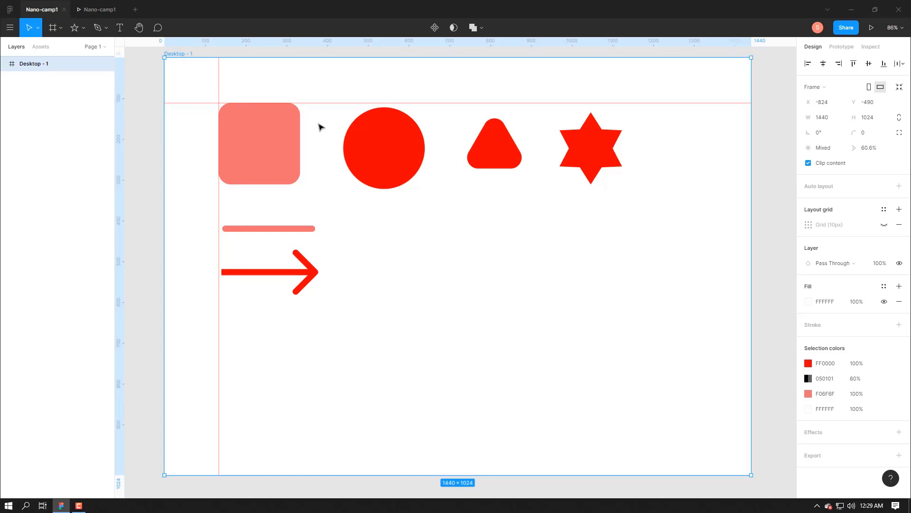
{"action": "left_click_drag", "start_coordinate": [322, 105], "coordinate": [327, 41]}
{"action": "left_click_drag", "start_coordinate": [218, 90], "coordinate": [118, 93]}
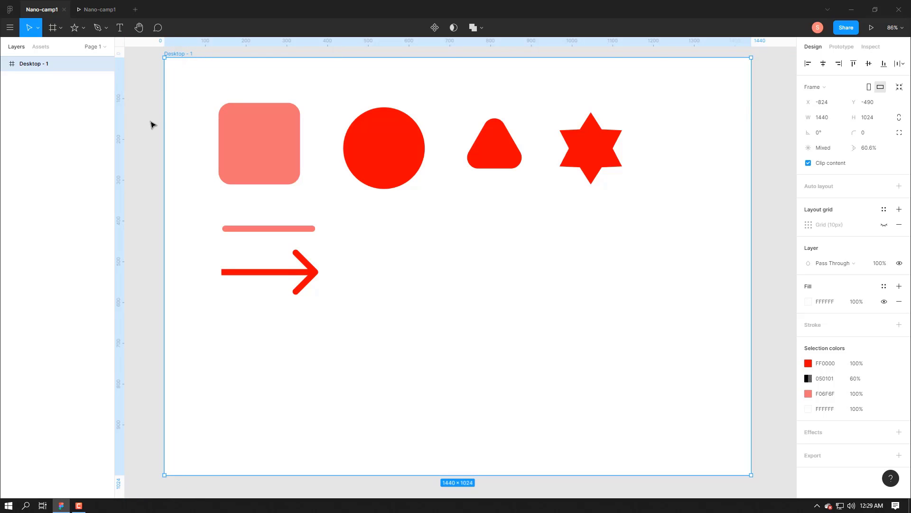